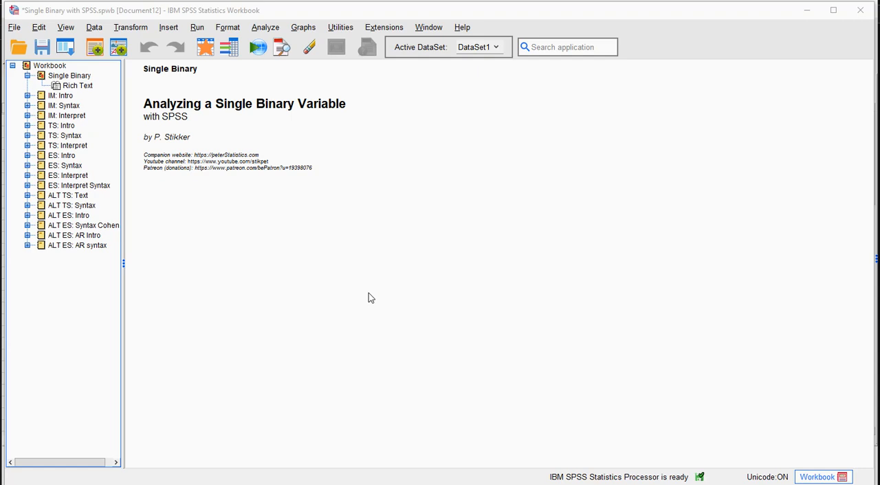
# Expand the IM: Intro section of the workbook to show its instructions
pyautogui.click(27, 95)
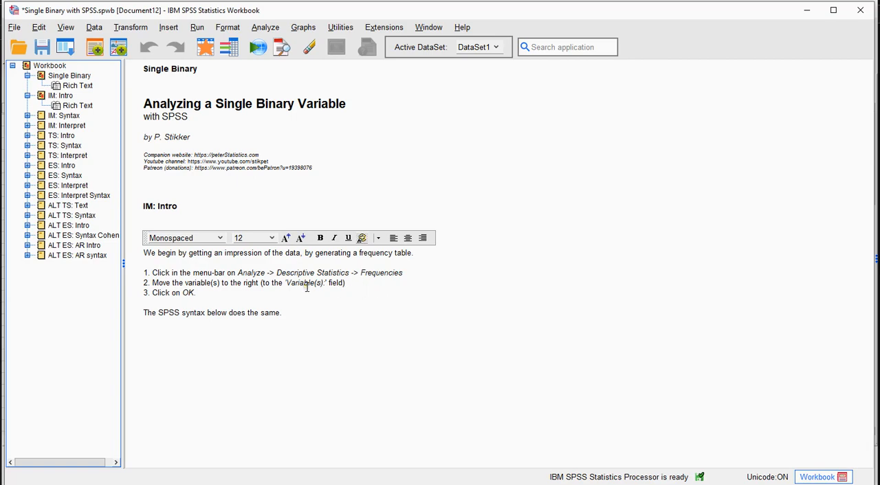
# Set up a Frequencies analysis from reset settings with 7.1 Your gender as the only variable
pyautogui.click(266, 29)
pyautogui.moveTo(291, 87)
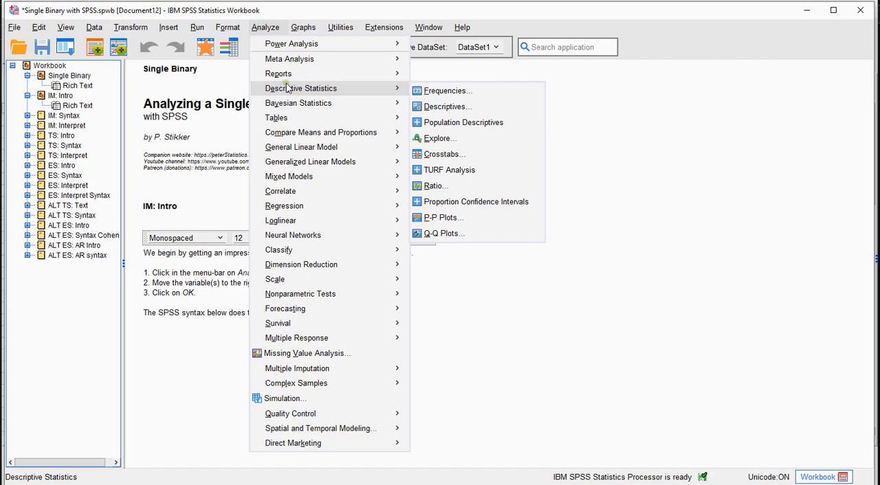
pyautogui.click(447, 92)
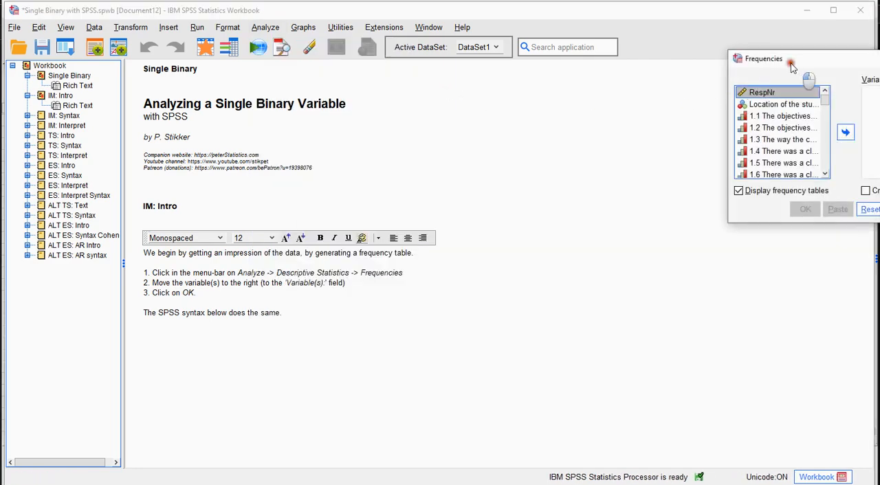
pyautogui.moveTo(793, 64); pyautogui.dragTo(493, 124)
pyautogui.click(560, 269)
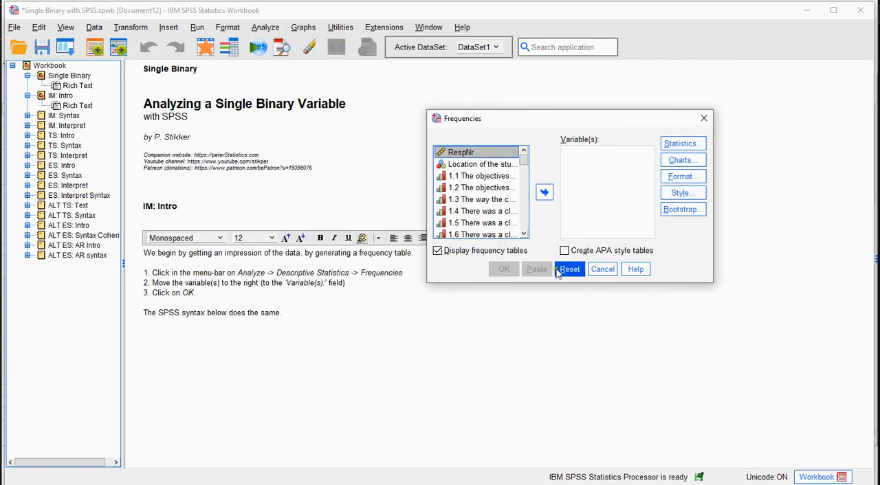
pyautogui.moveTo(523, 159); pyautogui.dragTo(524, 224)
pyautogui.click(483, 190)
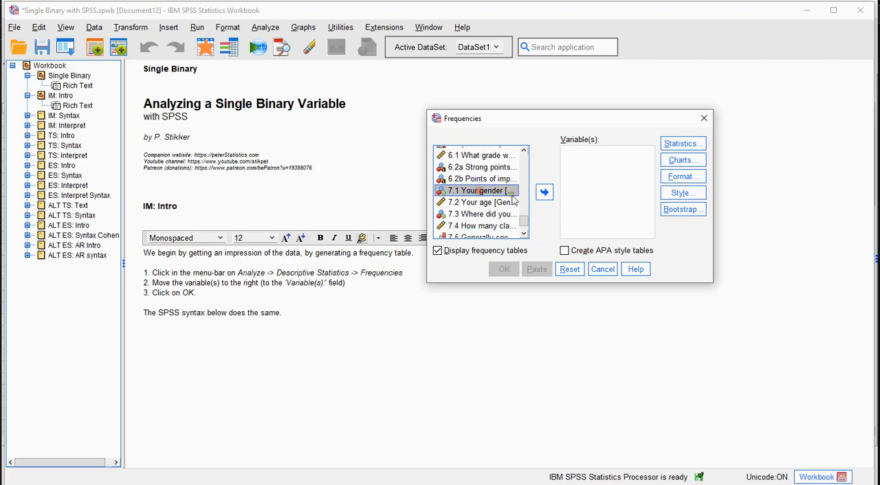
pyautogui.click(543, 193)
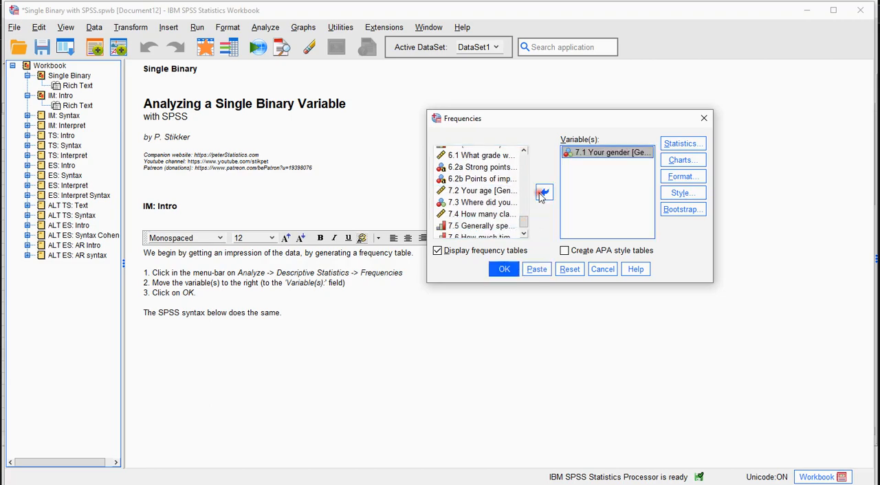
# Inspect the variable information and value labels of 7.1 Your gender, and close the Frequencies dialog without running it
pyautogui.rightClick(619, 155)
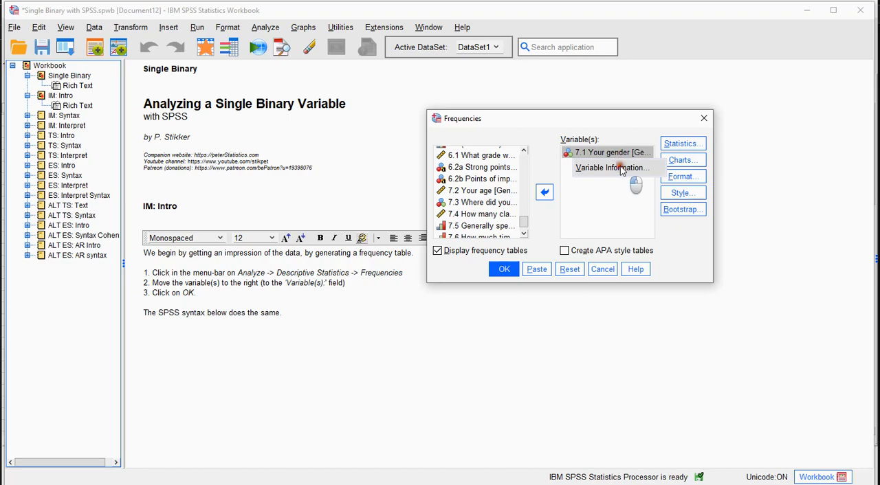
pyautogui.click(622, 168)
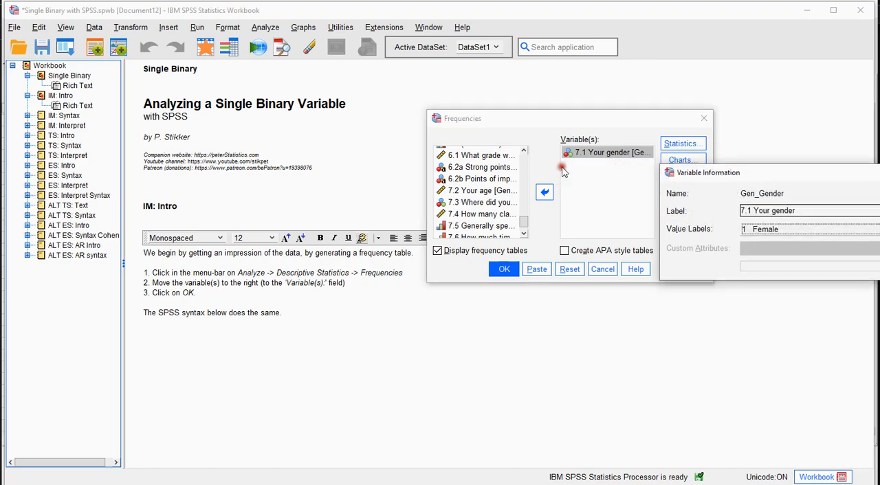
pyautogui.moveTo(696, 175); pyautogui.dragTo(515, 195)
pyautogui.click(595, 254)
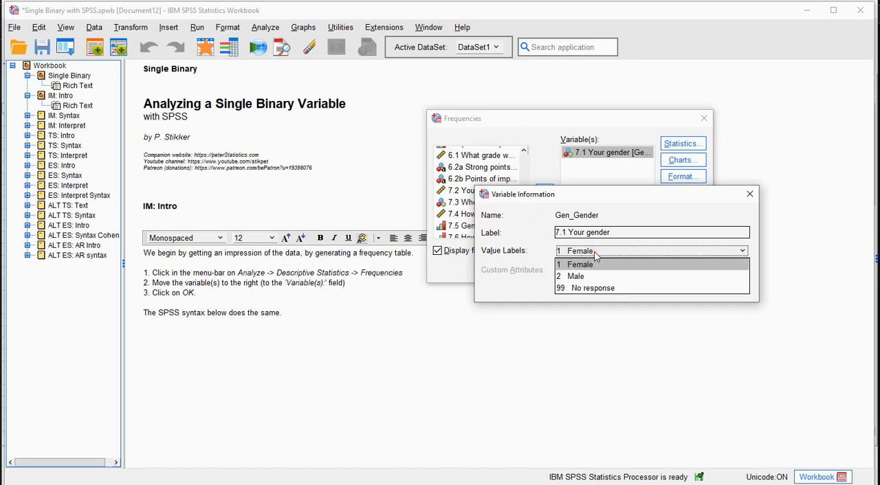
pyautogui.click(750, 197)
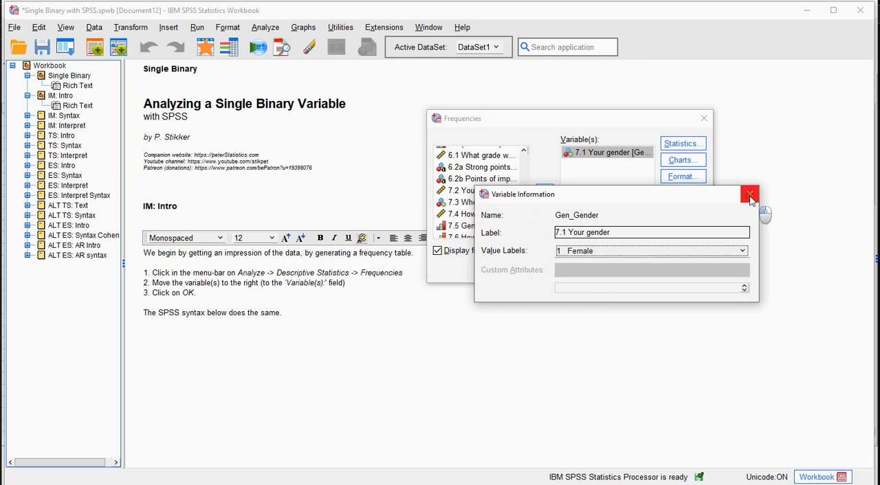
pyautogui.click(750, 198)
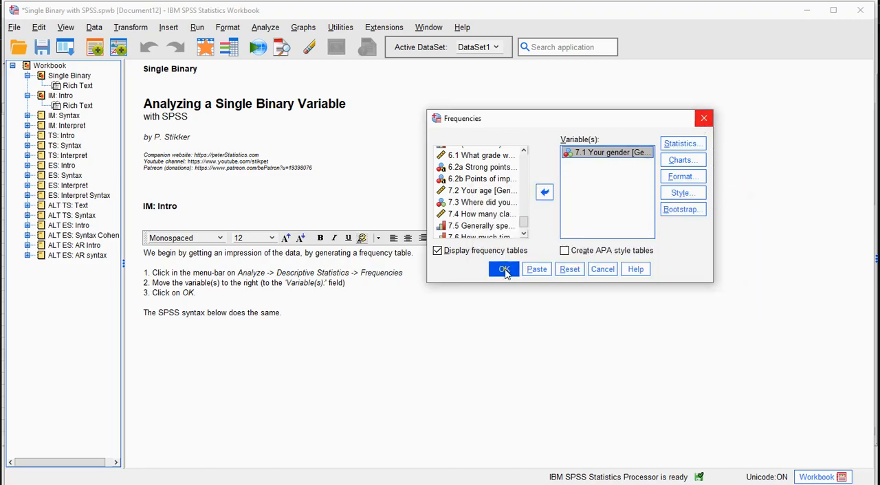
pyautogui.click(704, 119)
# Expand the IM: Syntax section and run its FREQUENCIES syntax for Gen_Gender
pyautogui.click(27, 115)
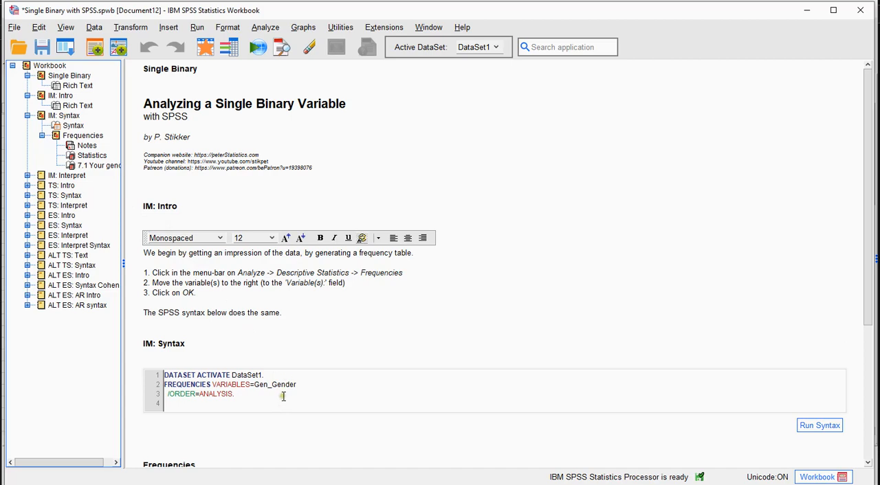
pyautogui.click(811, 426)
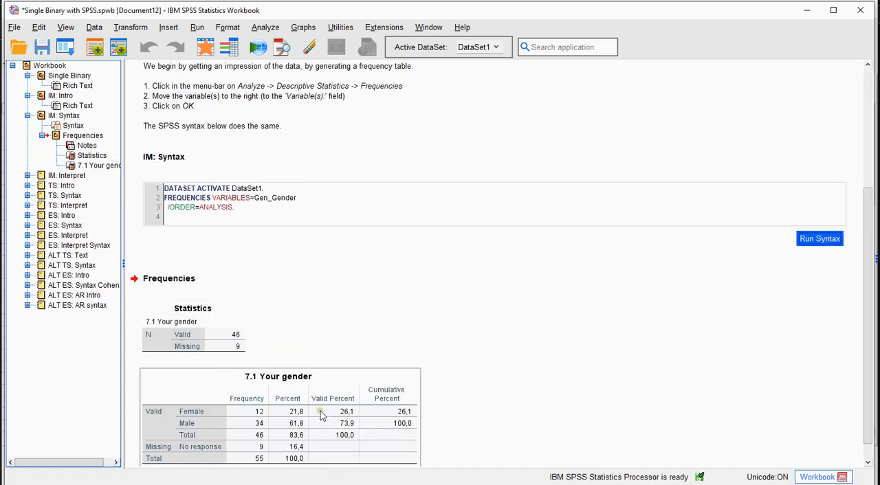
# Expand the IM: Interpret and TS: Intro sections of the workbook and bring their texts into view
pyautogui.click(55, 176)
pyautogui.scroll(-1, 429, 294)
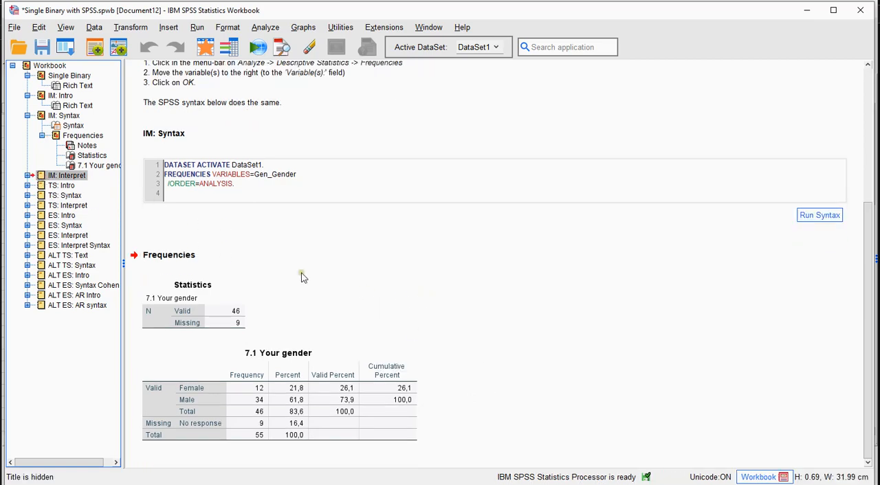
pyautogui.click(27, 176)
pyautogui.scroll(-2, 411, 305)
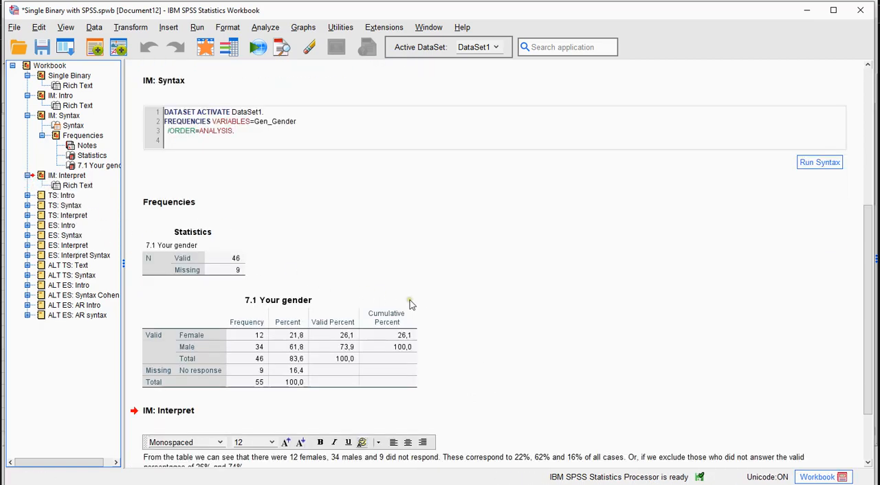
pyautogui.scroll(-2, 410, 304)
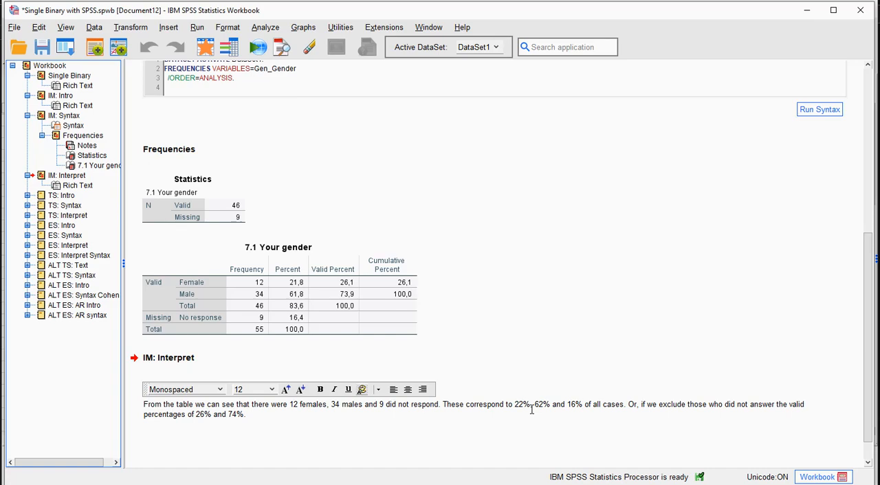
pyautogui.click(27, 195)
pyautogui.click(59, 196)
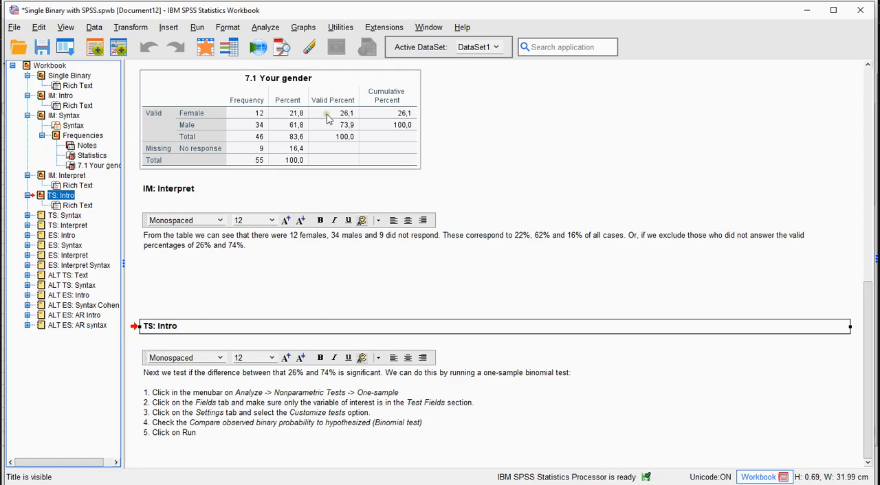
# Open the One-Sample Nonparametric Tests dialog and reset it to its default settings
pyautogui.click(267, 29)
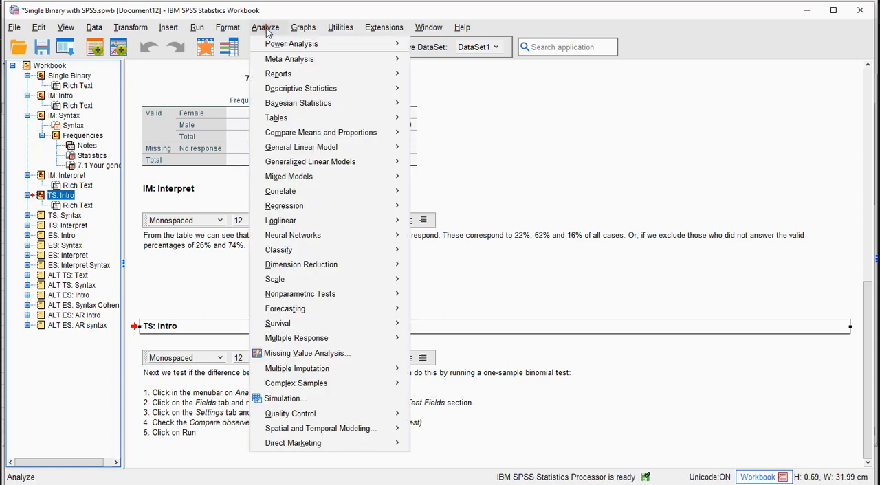
pyautogui.moveTo(323, 297)
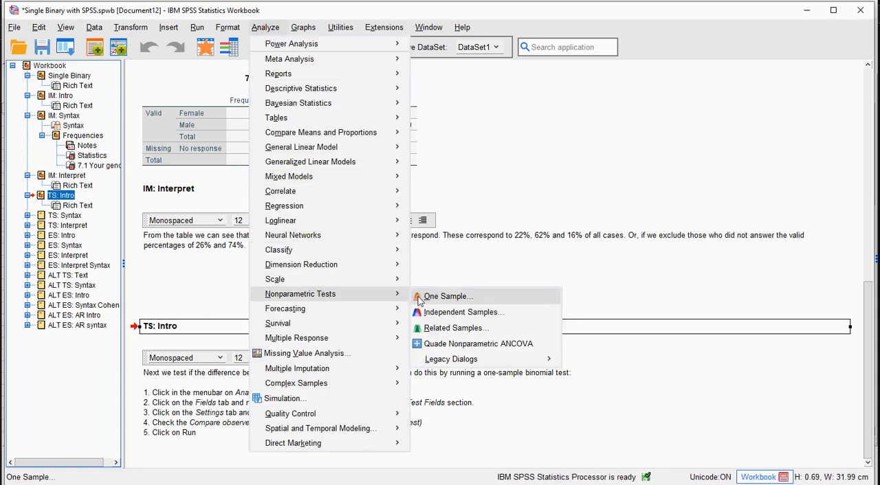
pyautogui.click(467, 300)
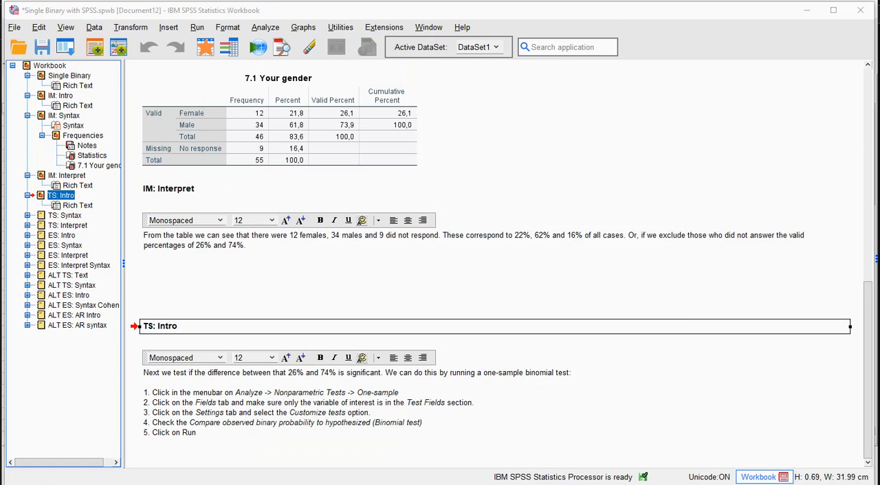
pyautogui.moveTo(879, 43); pyautogui.dragTo(417, 81)
pyautogui.click(244, 101)
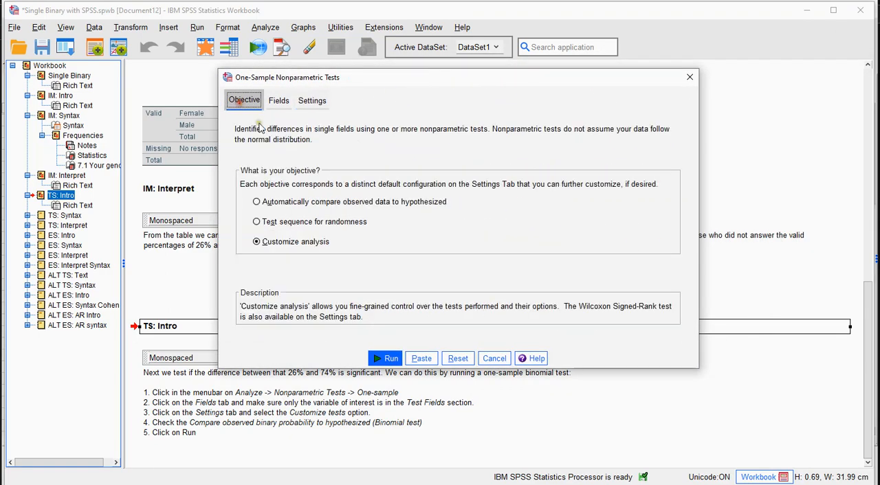
pyautogui.click(458, 358)
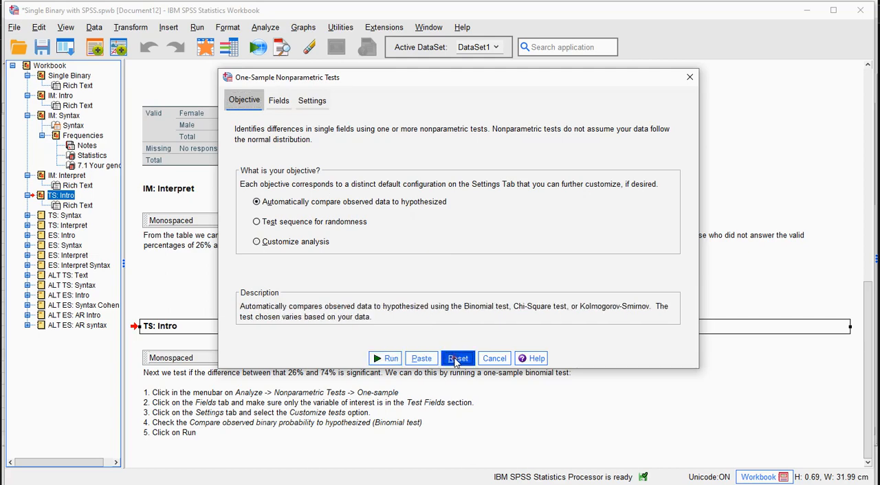
# Remove all variables from the test fields and add only 7.1 Your gender
pyautogui.click(280, 103)
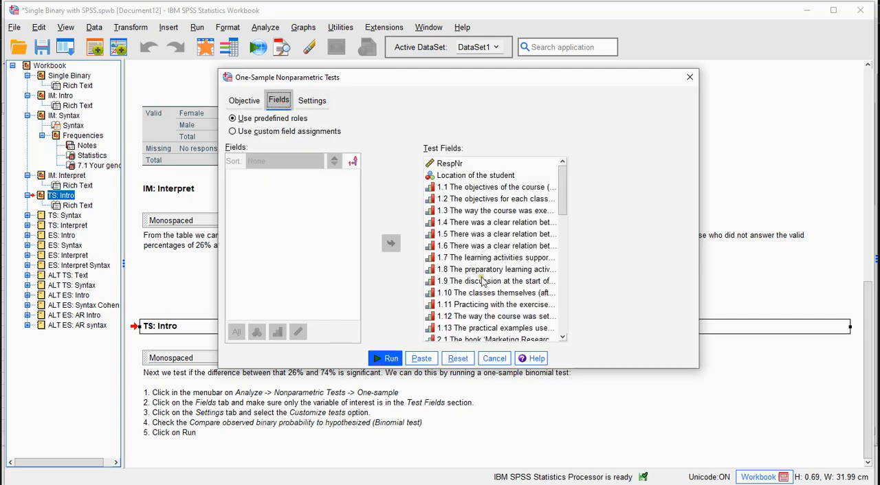
pyautogui.click(484, 210)
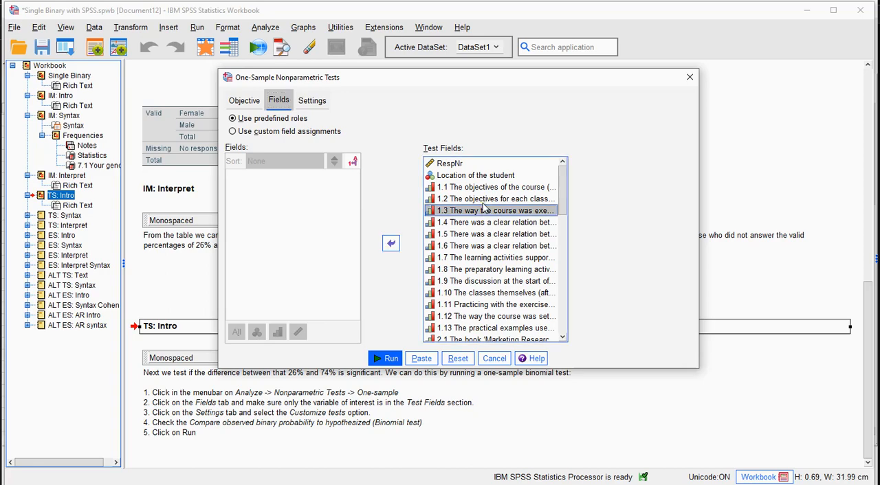
pyautogui.hotkey('ctrl', 'a')
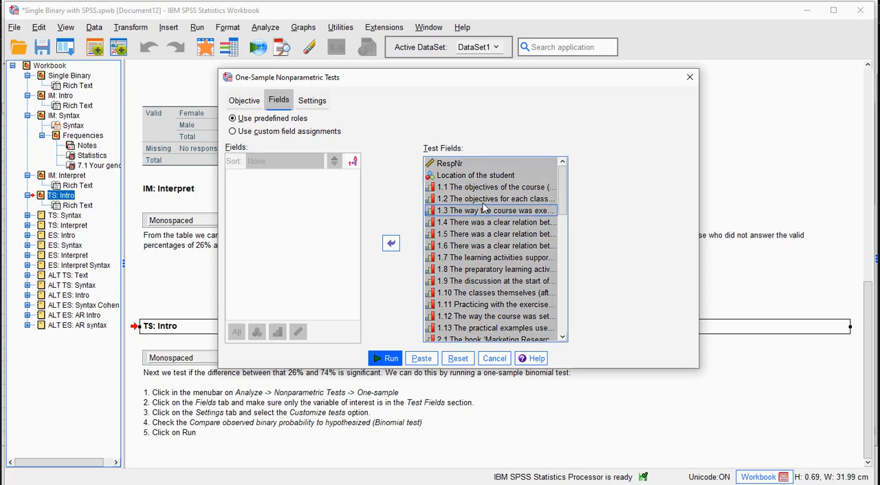
pyautogui.click(393, 245)
pyautogui.click(318, 225)
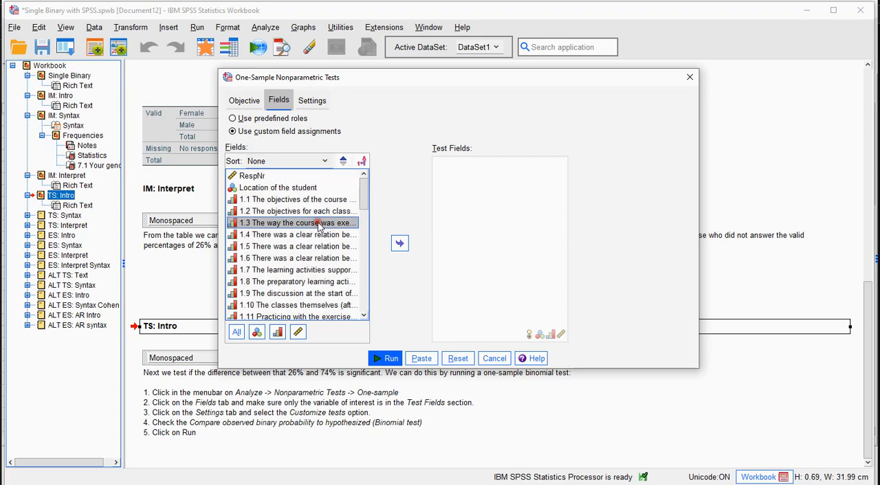
pyautogui.moveTo(364, 194); pyautogui.dragTo(366, 290)
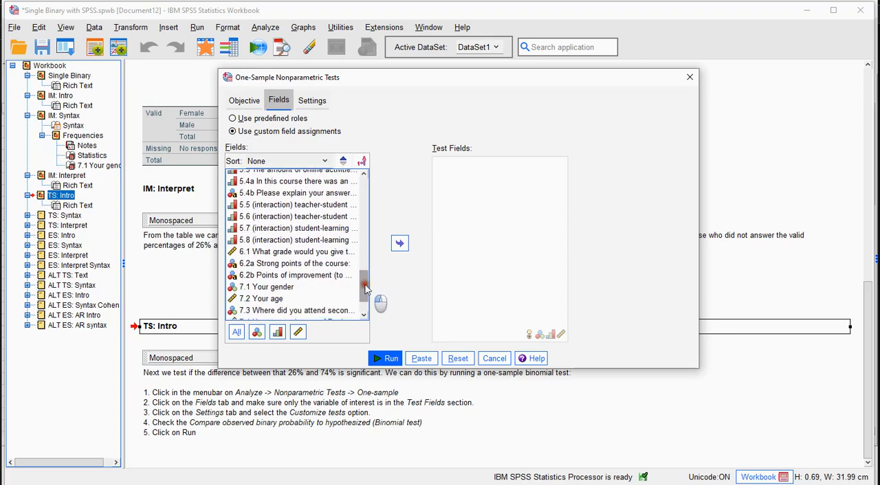
pyautogui.click(292, 287)
pyautogui.click(399, 245)
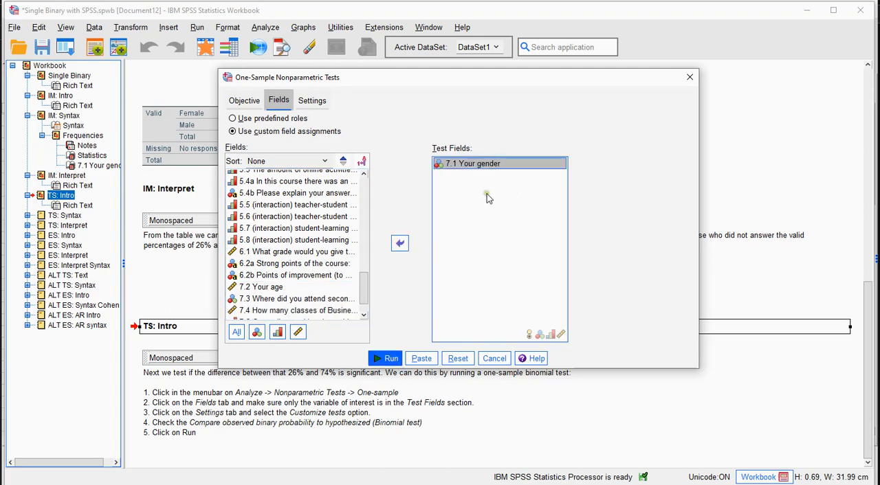
# Choose customized tests with the Binomial test, accept its default options, and close the dialog without running it
pyautogui.click(313, 102)
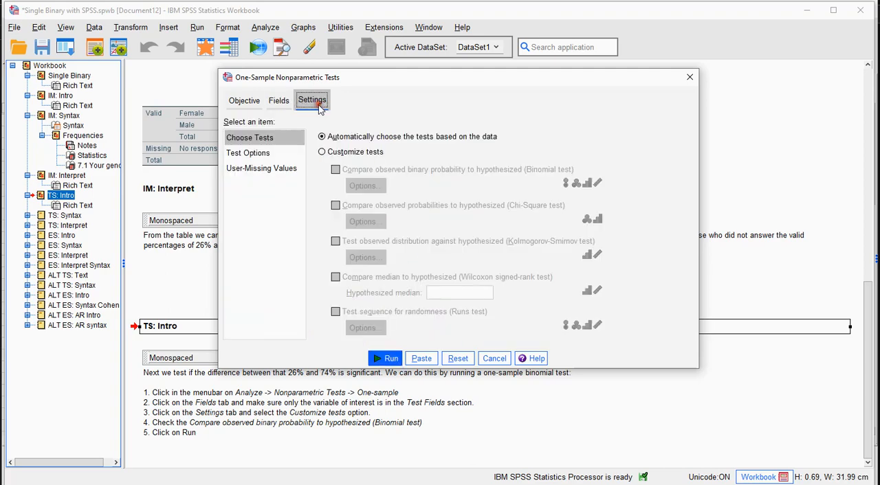
pyautogui.click(321, 152)
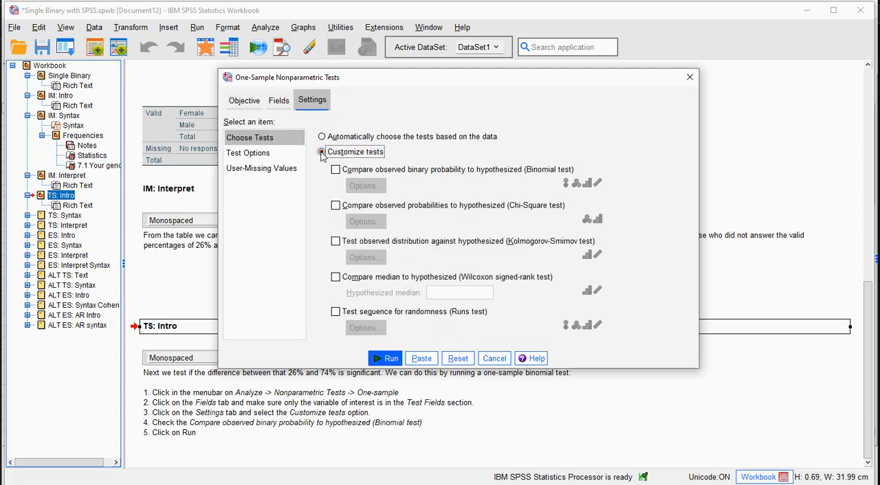
pyautogui.click(336, 171)
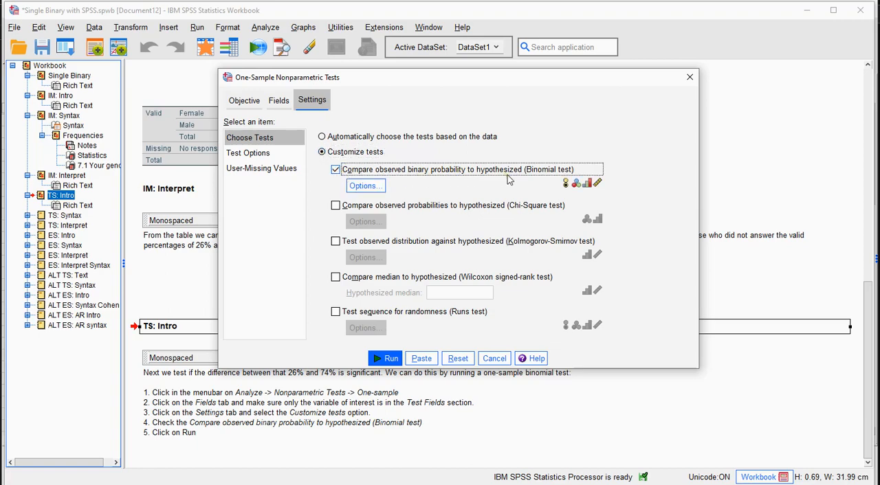
pyautogui.click(377, 191)
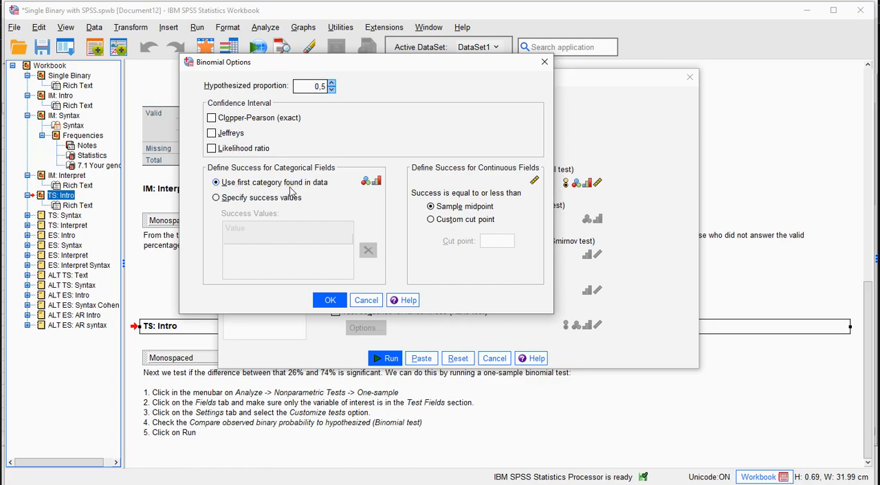
pyautogui.click(330, 303)
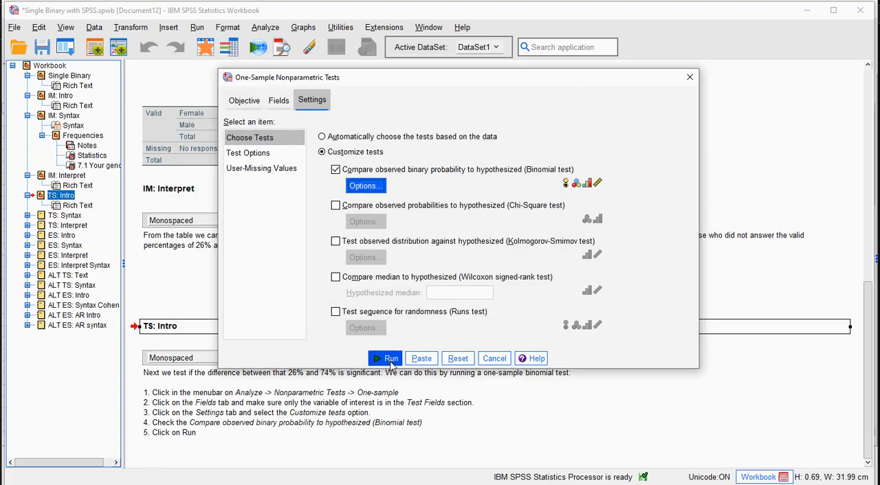
pyautogui.click(690, 79)
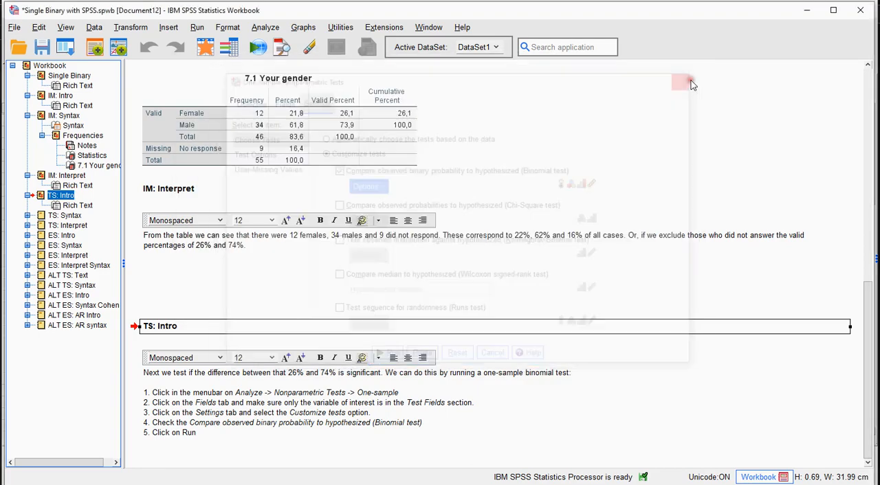
# Expand the TS: Syntax section and go to its one-sample binomial test syntax and output
pyautogui.click(27, 215)
pyautogui.click(64, 215)
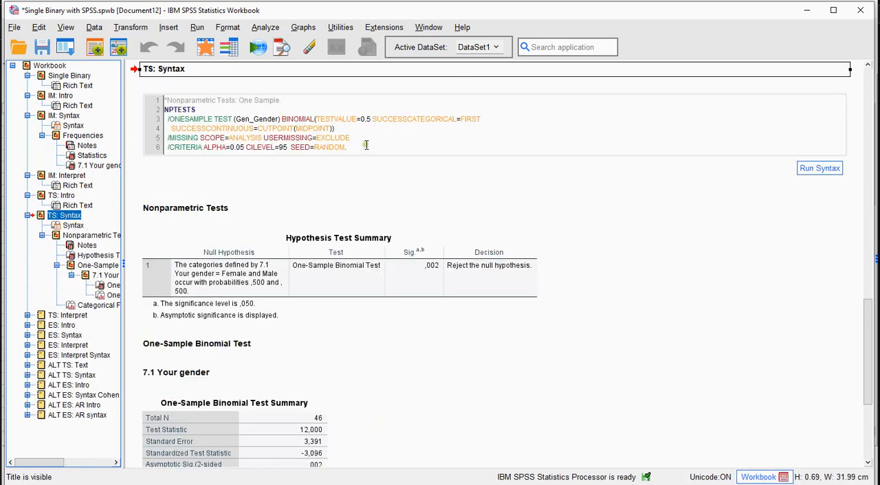
# Run the one-sample binomial test syntax, then expand the TS: Interpret section and go to its text
pyautogui.click(820, 168)
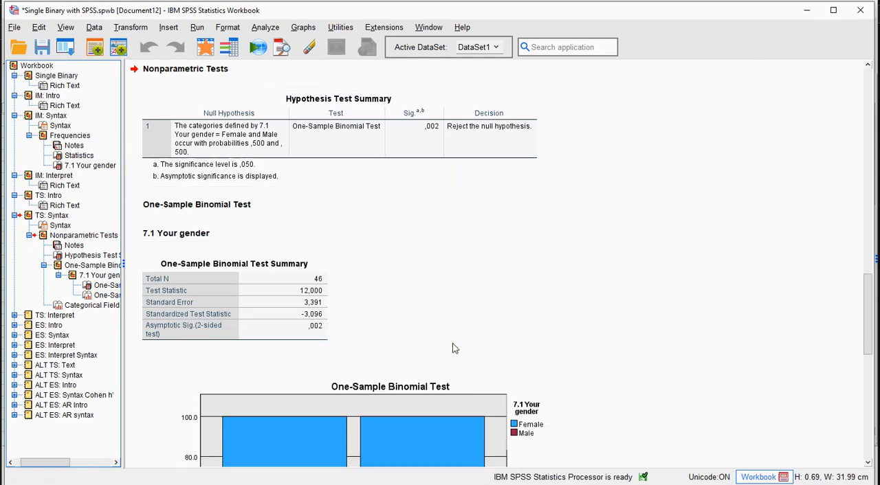
pyautogui.click(15, 314)
pyautogui.click(64, 325)
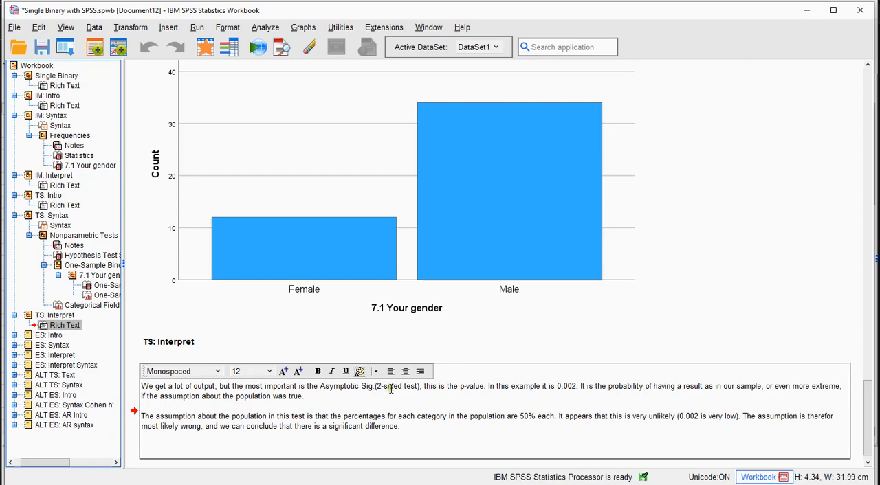
# Inspect the unrounded Asymptotic Sig. (2-sided test) value in the One-Sample Binomial Test Summary table and return to the interpretation text
pyautogui.scroll(15, 632, 305)
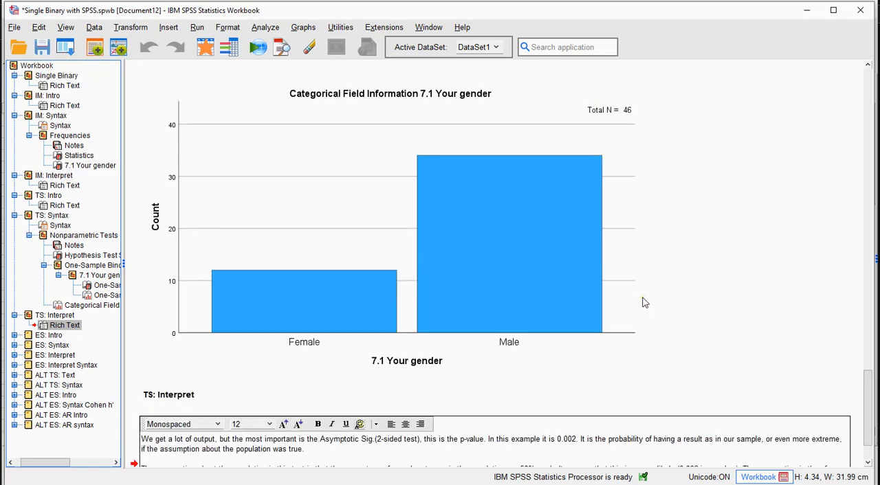
pyautogui.scroll(1, 644, 303)
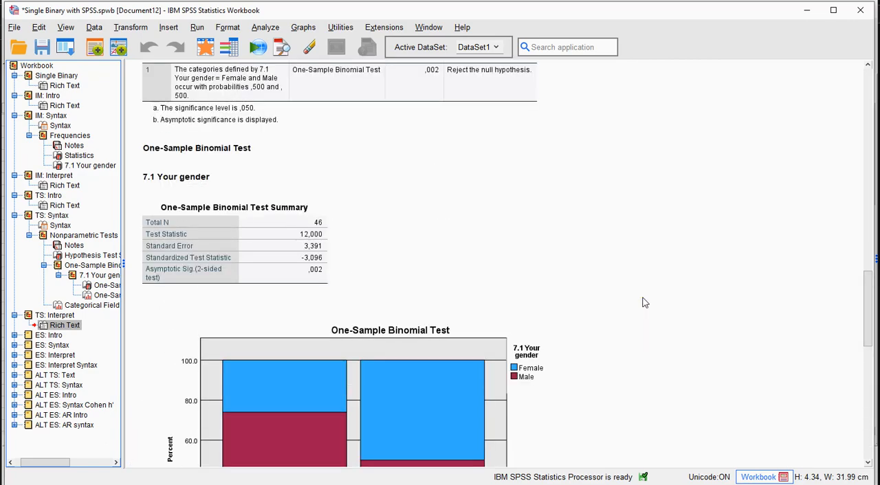
pyautogui.click(306, 273)
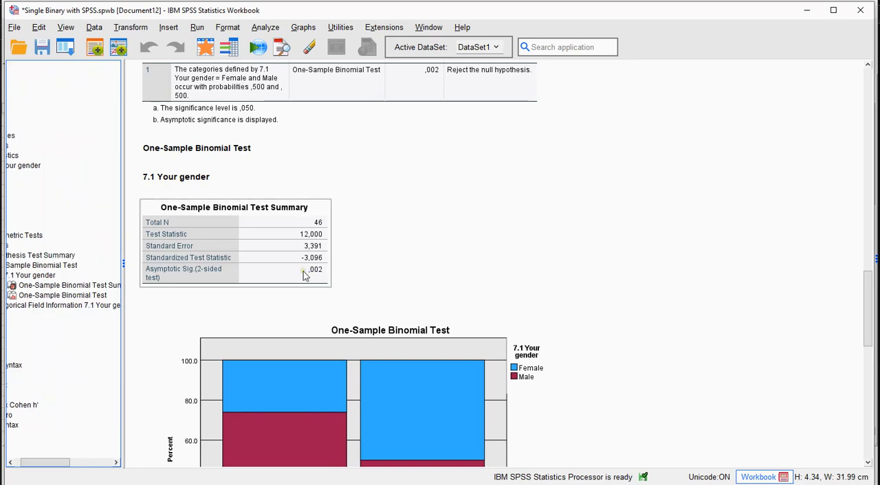
pyautogui.doubleClick(304, 273)
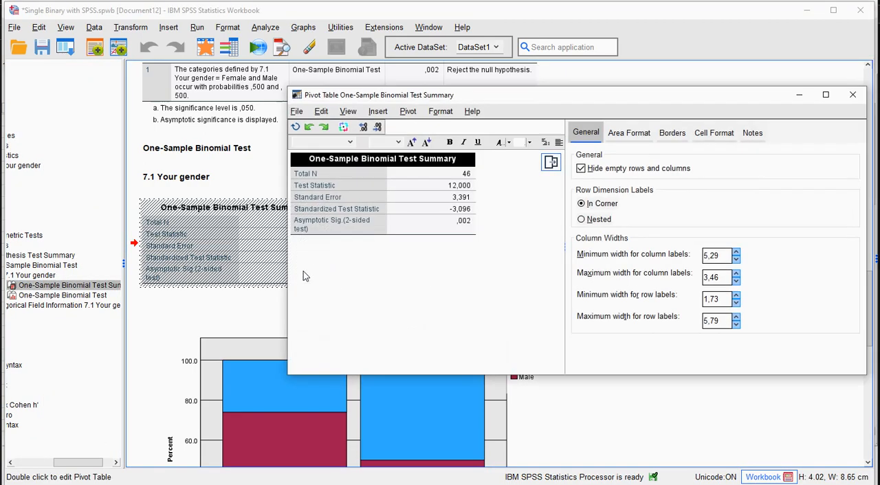
pyautogui.doubleClick(466, 227)
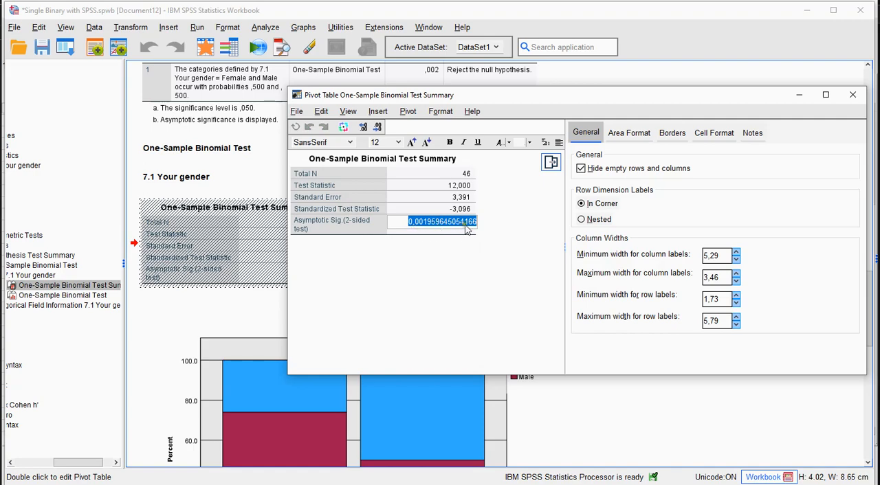
pyautogui.click(852, 95)
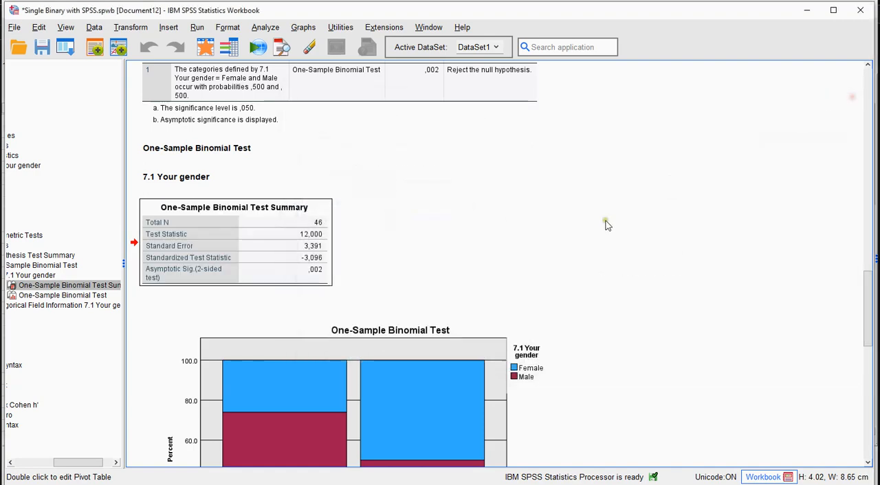
pyautogui.scroll(-5, 633, 270)
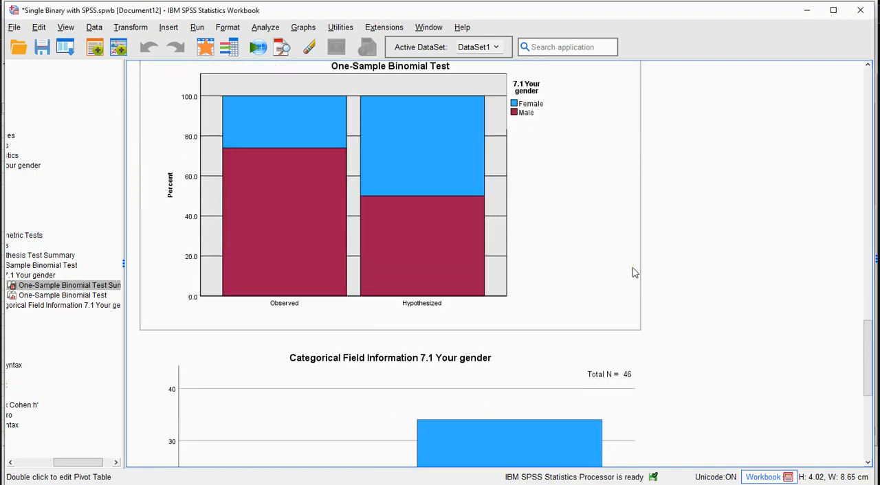
pyautogui.scroll(-8, 634, 272)
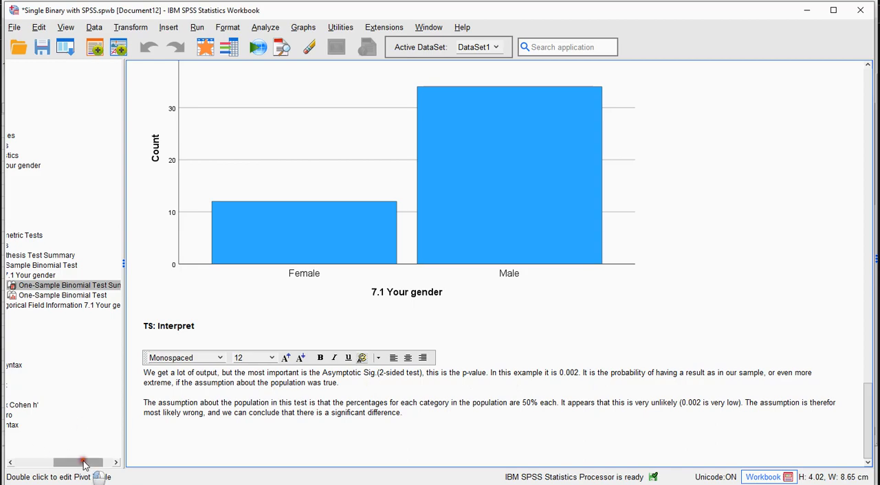
# Expand the ES: Intro section in the workbook outline and go to its effect size instructions
pyautogui.moveTo(85, 462); pyautogui.dragTo(58, 466)
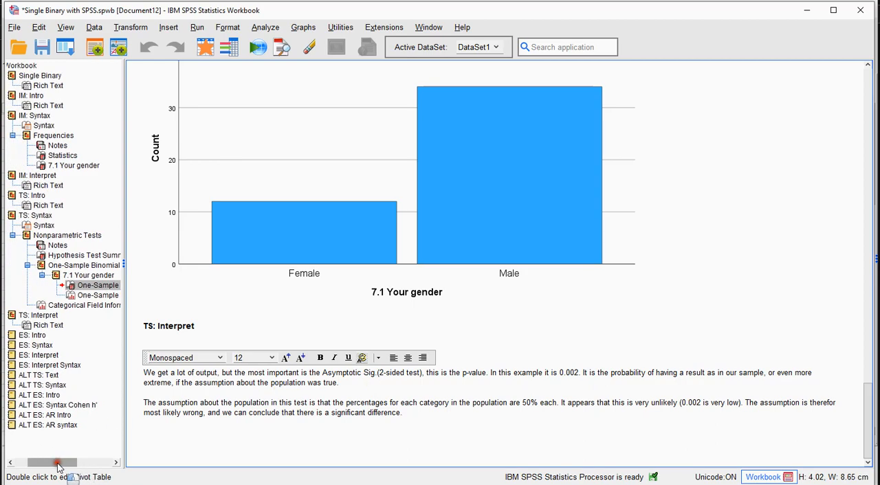
pyautogui.click(11, 336)
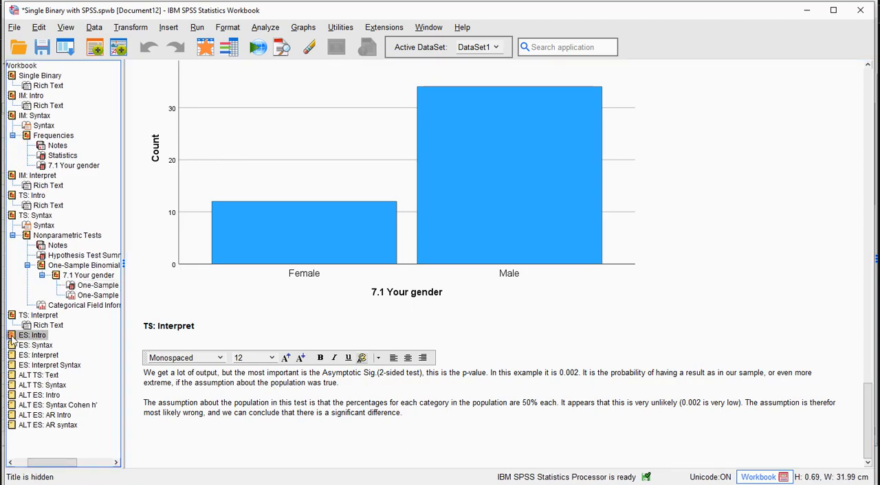
pyautogui.moveTo(53, 466); pyautogui.dragTo(34, 464)
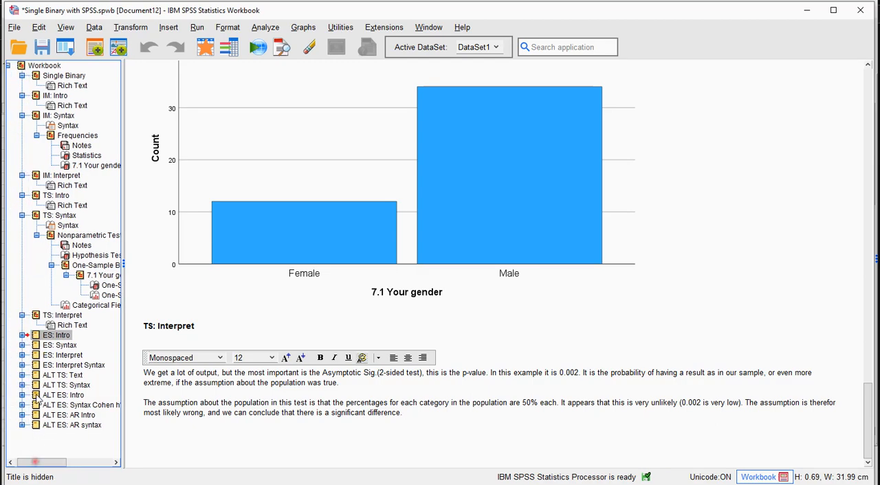
pyautogui.click(22, 336)
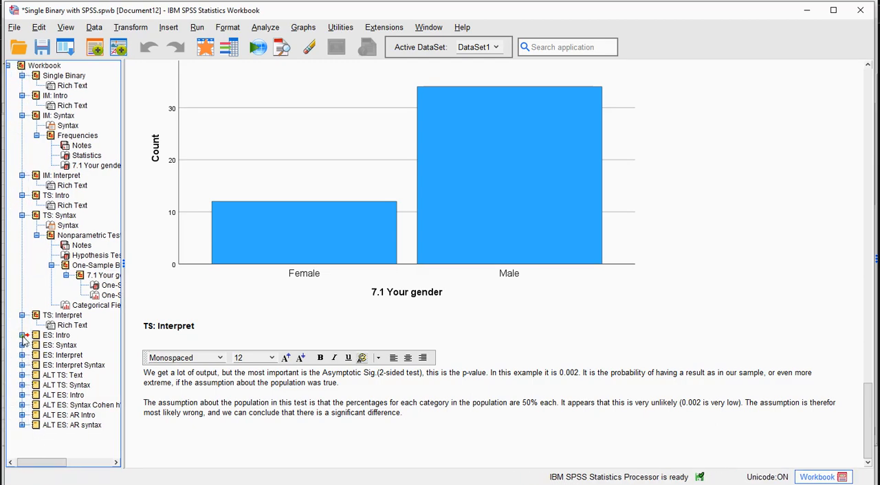
pyautogui.click(22, 336)
pyautogui.click(50, 335)
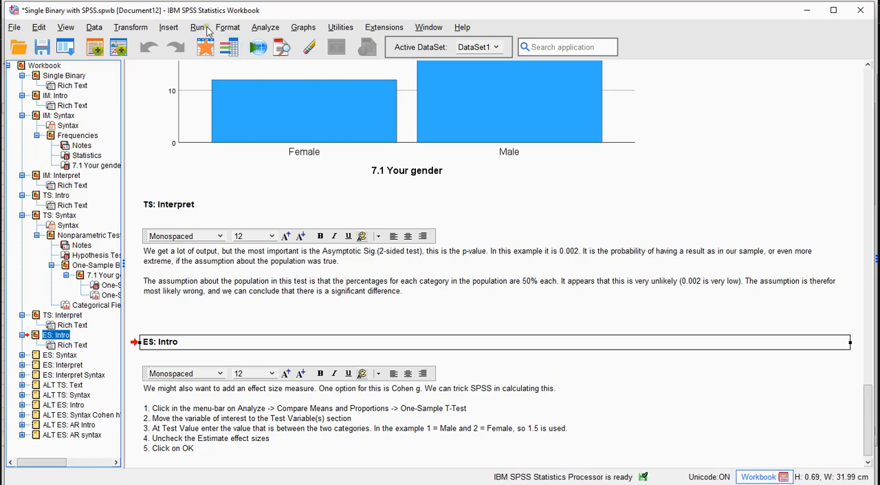
# Open the One-Sample T Test dialog and reset it to its default settings
pyautogui.click(267, 27)
pyautogui.moveTo(302, 136)
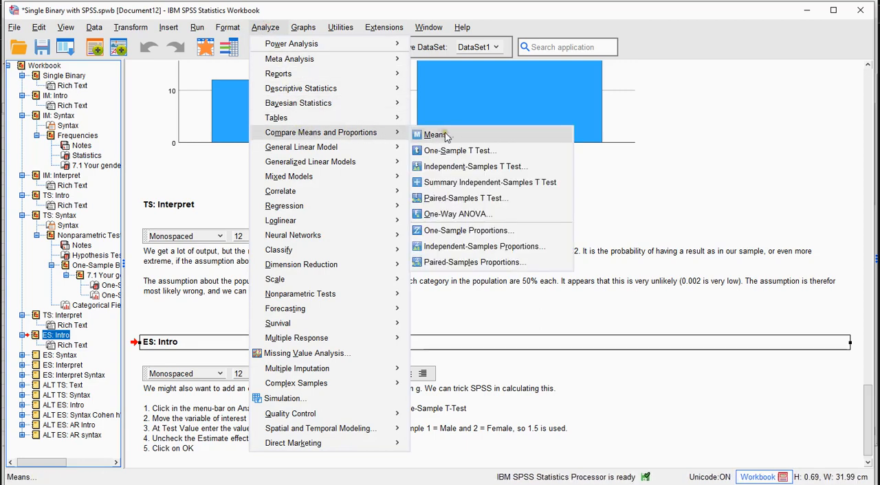
pyautogui.click(459, 151)
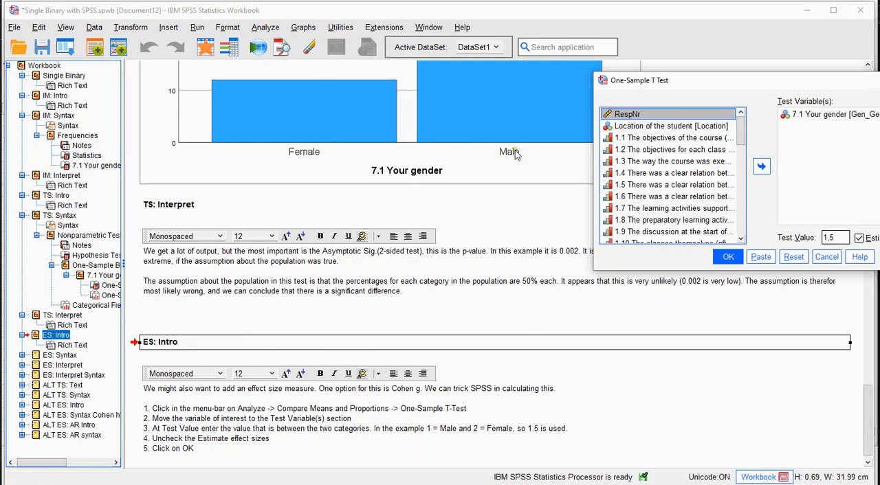
pyautogui.moveTo(725, 86); pyautogui.dragTo(460, 112)
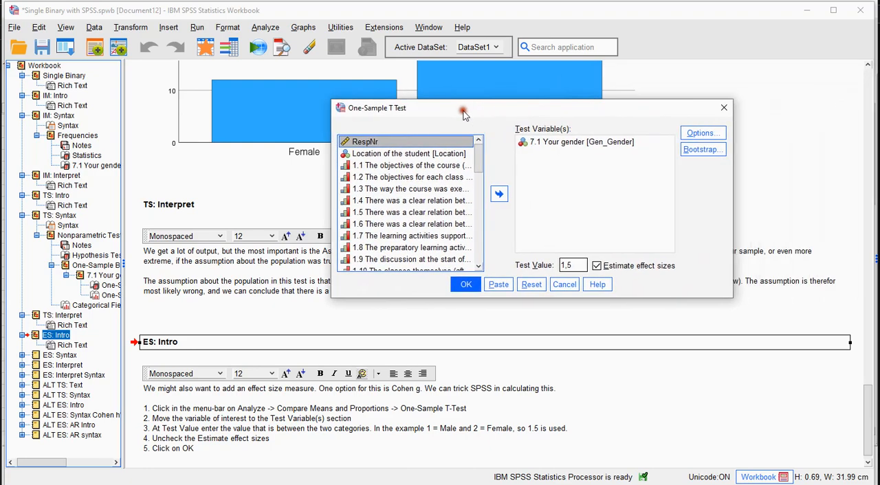
pyautogui.click(531, 284)
# Add 7.1 Your gender [Gen_Gender] as the only test variable of the one-sample t-test
pyautogui.scroll(-12, 474, 232)
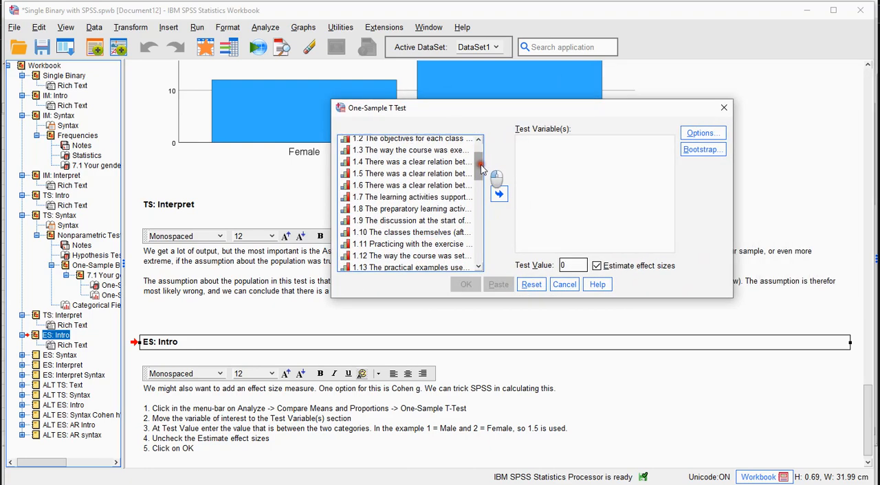
pyautogui.scroll(-2, 474, 231)
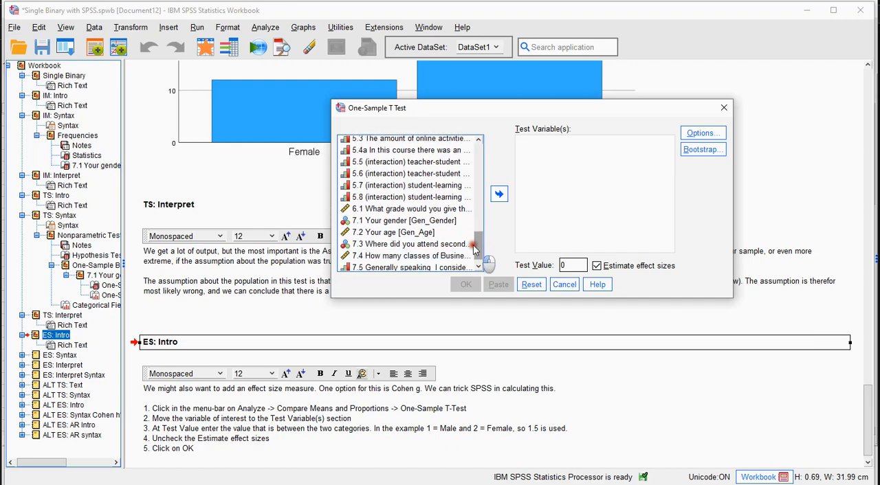
pyautogui.click(392, 222)
pyautogui.click(499, 194)
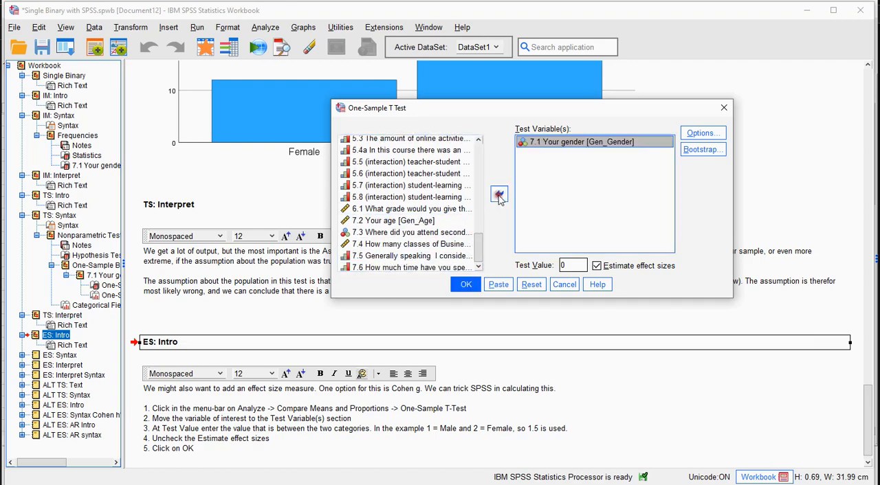
# Check the value labels of Gen_Gender in its variable information to find the codes of the two categories
pyautogui.doubleClick(572, 266)
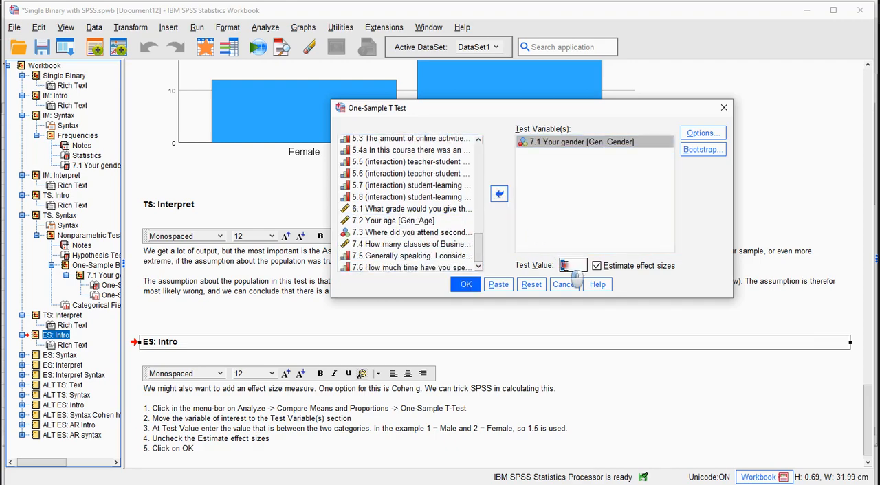
pyautogui.rightClick(558, 143)
pyautogui.click(550, 157)
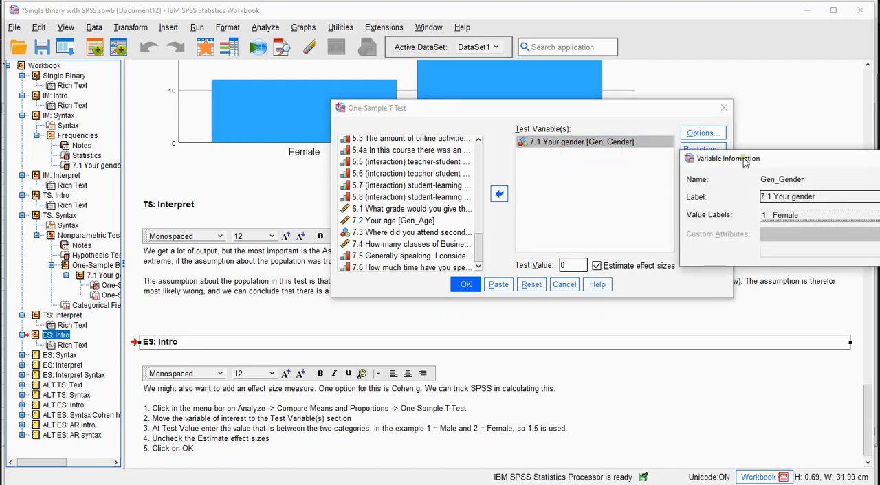
pyautogui.click(624, 218)
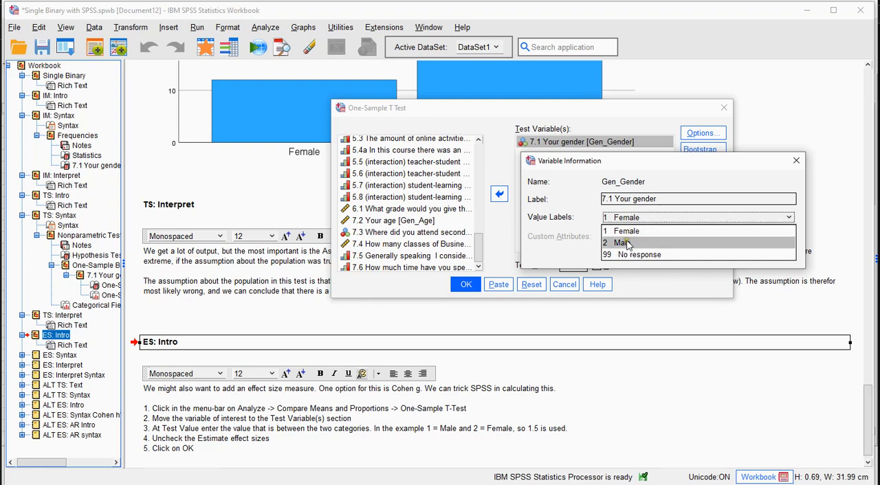
pyautogui.click(794, 163)
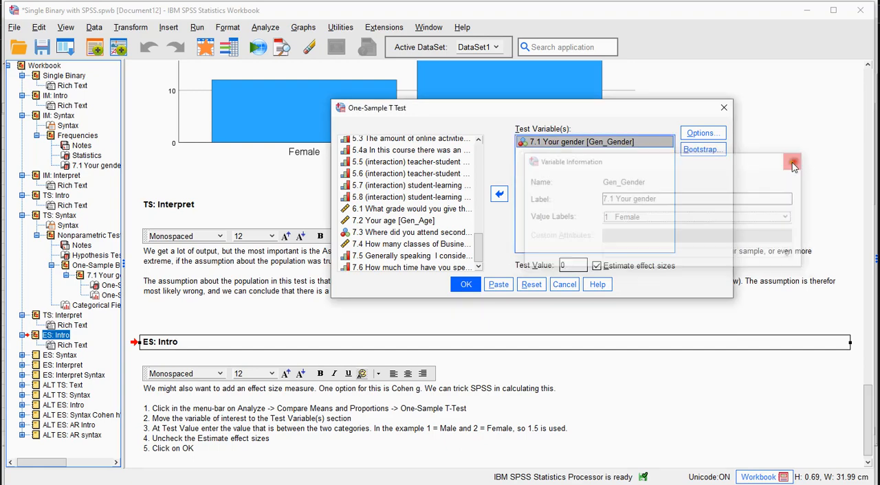
# Set the test value to 1,5, turn off Estimate effect sizes, and close the dialog without running the test
pyautogui.doubleClick(574, 266)
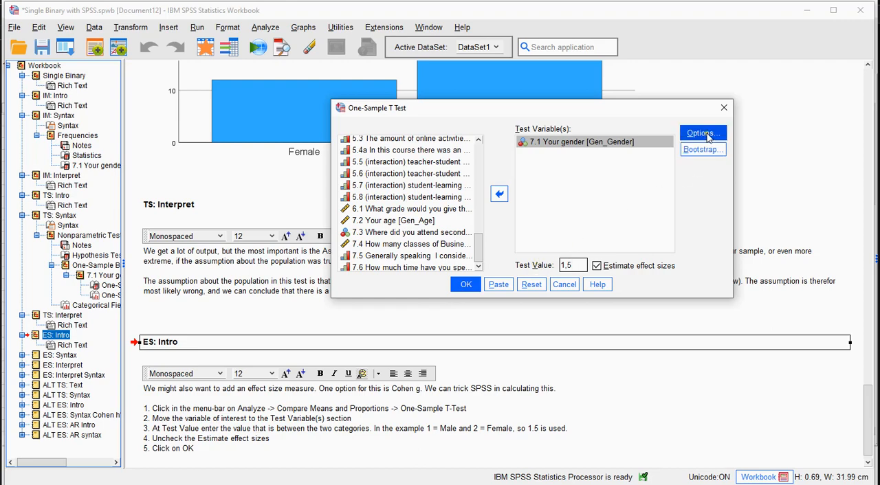
pyautogui.click(598, 267)
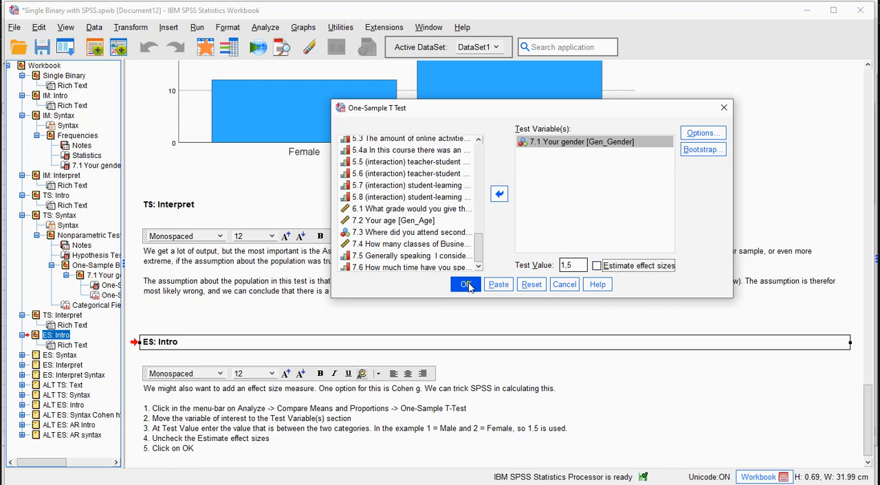
pyautogui.click(723, 108)
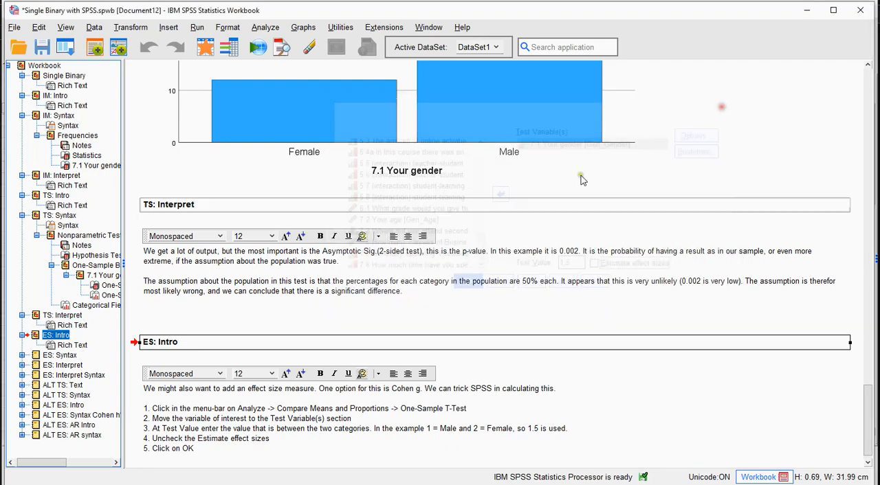
# Expand the ES: Syntax section and run its T-TEST syntax for Gen_Gender with test value 1.5
pyautogui.click(33, 356)
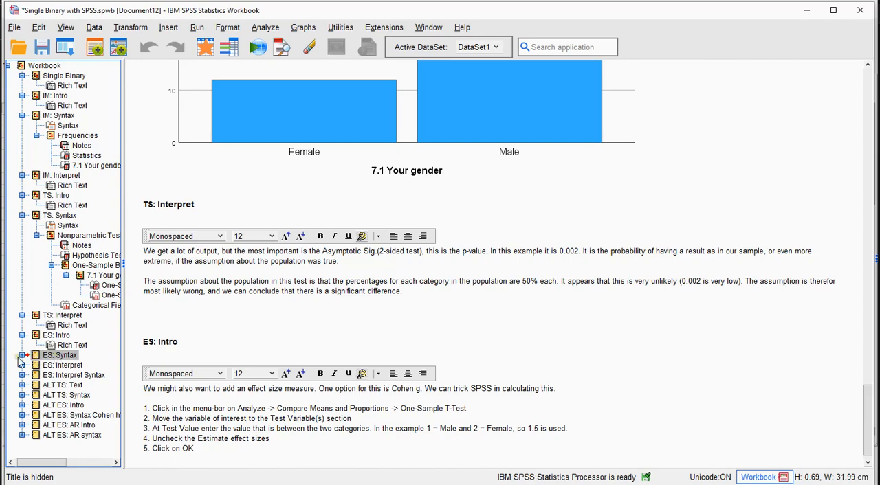
pyautogui.click(23, 356)
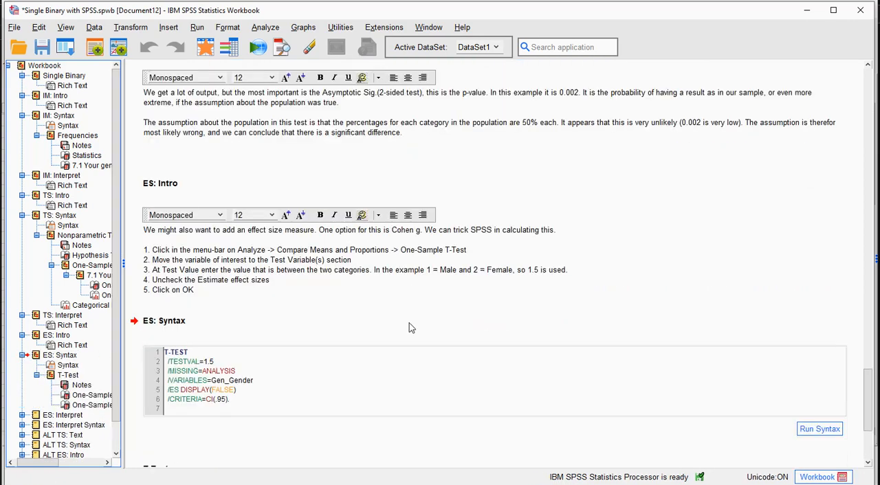
pyautogui.click(824, 379)
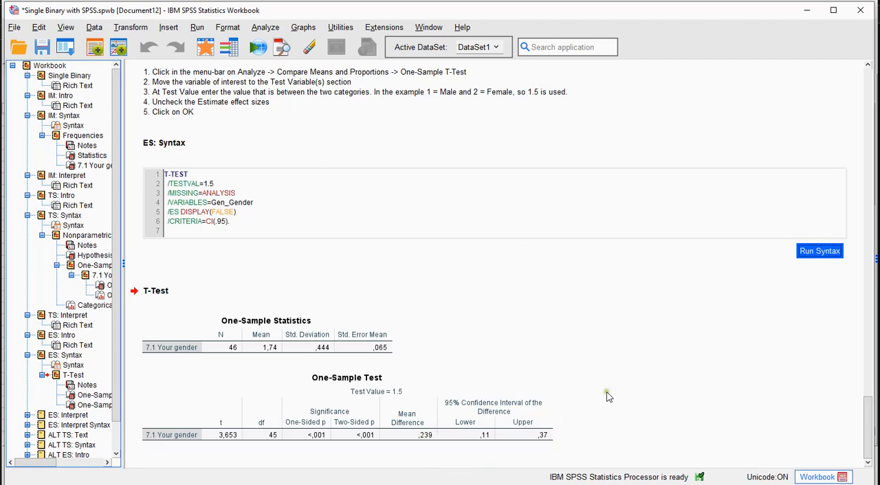
# Expand the ES: Interpret section and show its full text with Cohen's rules of thumb for Cohen g
pyautogui.click(42, 416)
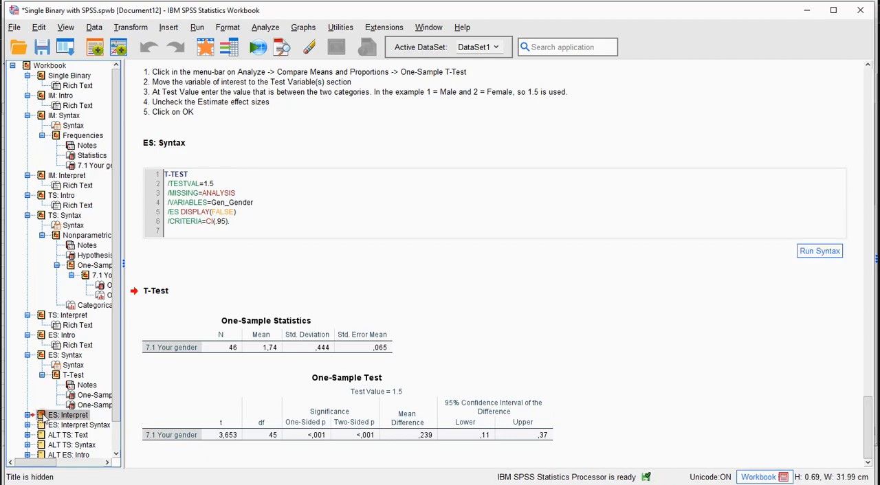
pyautogui.doubleClick(41, 416)
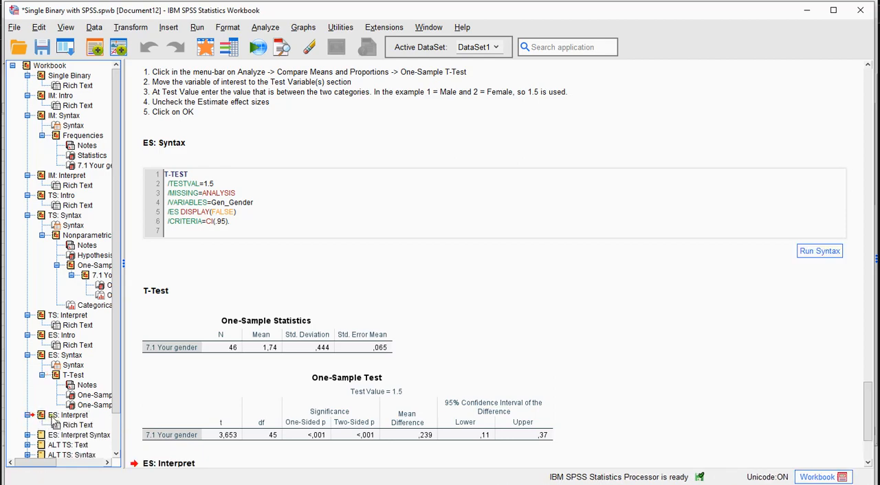
pyautogui.click(52, 417)
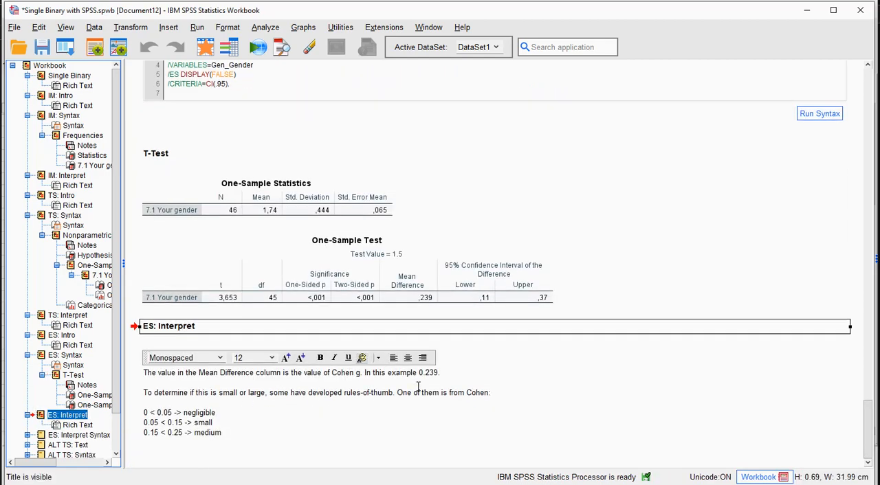
pyautogui.doubleClick(204, 432)
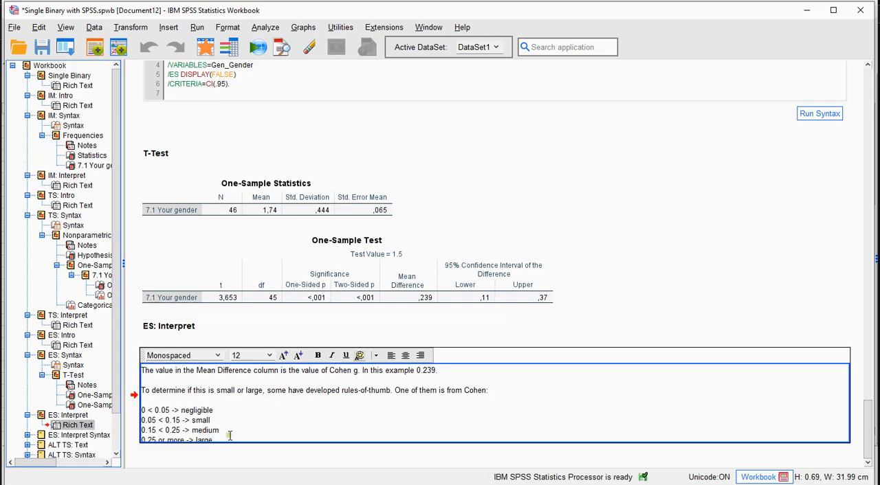
pyautogui.click(227, 438)
# Expand the ES: Interpret Syntax section and run its syntax to classify the Cohen g value of 0.239
pyautogui.click(43, 437)
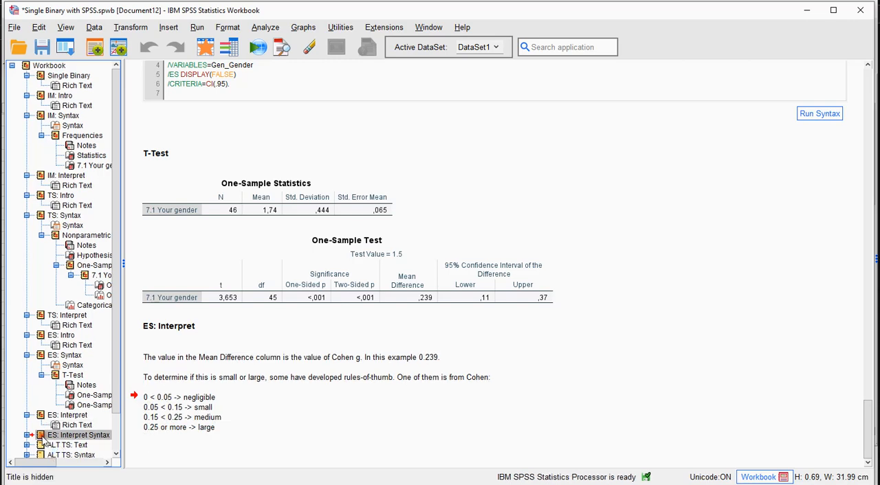
pyautogui.click(28, 434)
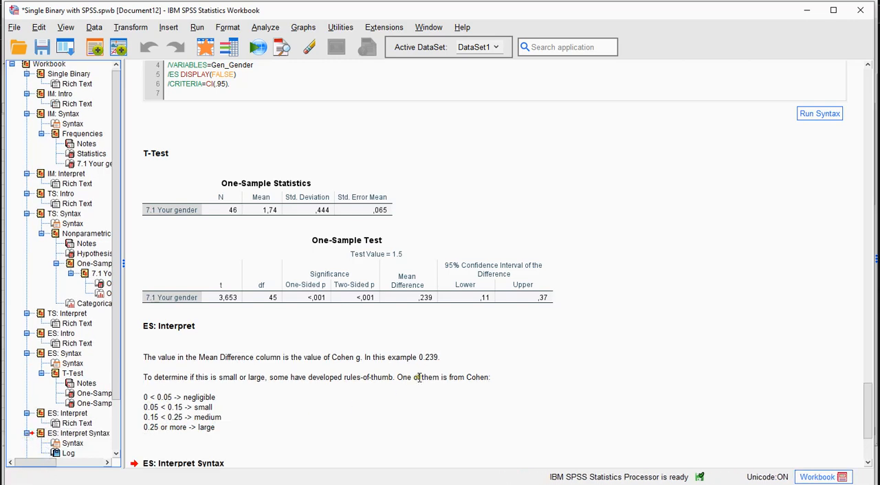
pyautogui.scroll(-5, 421, 375)
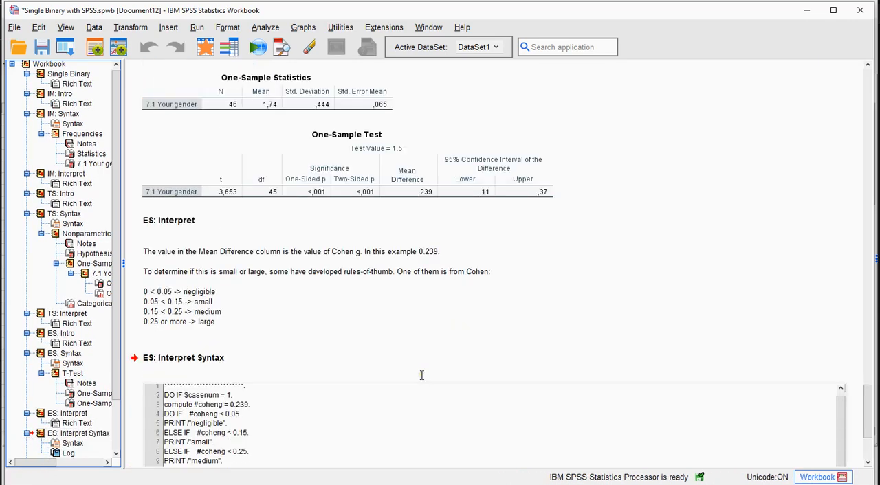
pyautogui.click(267, 417)
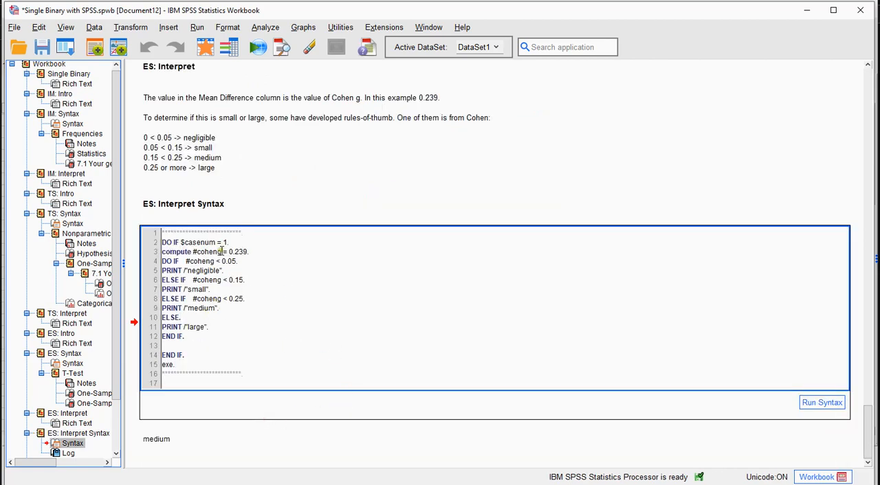
pyautogui.moveTo(230, 252); pyautogui.dragTo(258, 249)
pyautogui.click(258, 249)
pyautogui.click(819, 403)
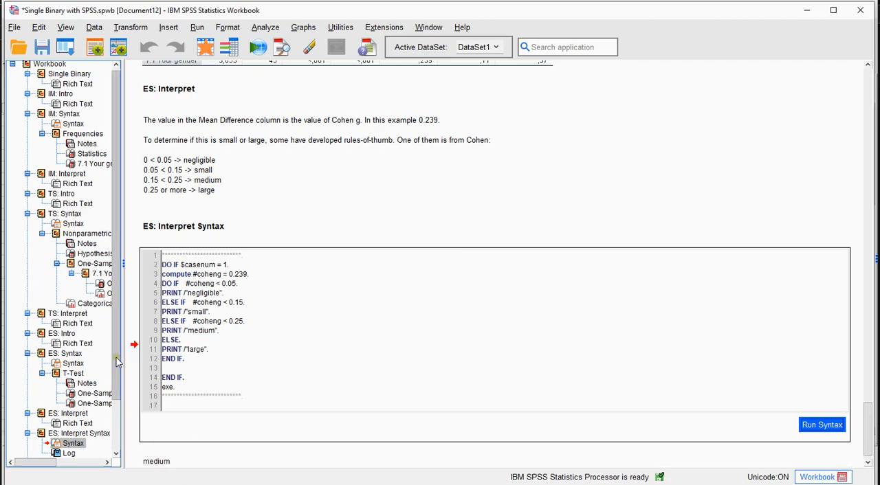
# Expand the ALT TS: Text and ALT TS: Syntax sections to show the alternative tests and their PROPORTIONS syntax
pyautogui.scroll(-2, 118, 425)
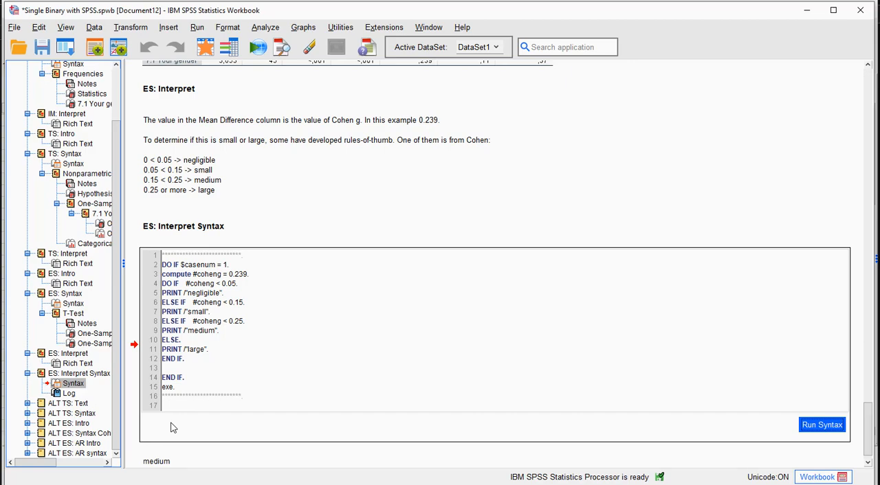
pyautogui.click(28, 403)
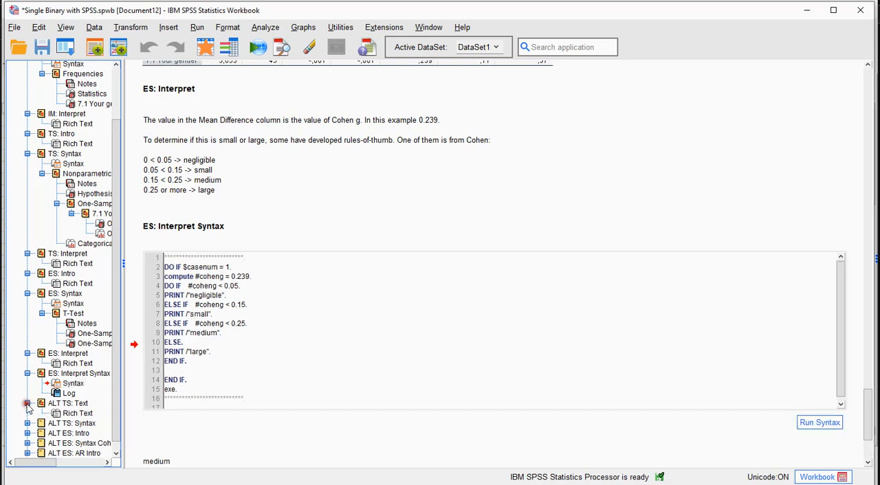
pyautogui.click(62, 404)
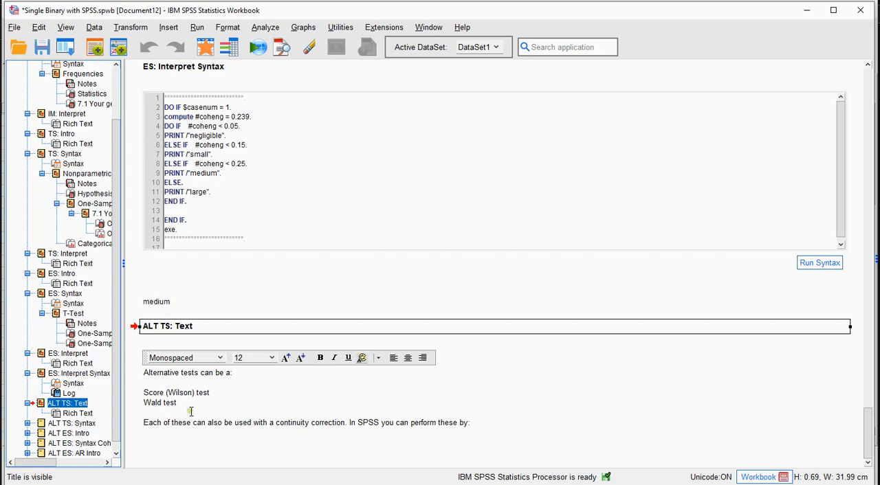
pyautogui.click(41, 425)
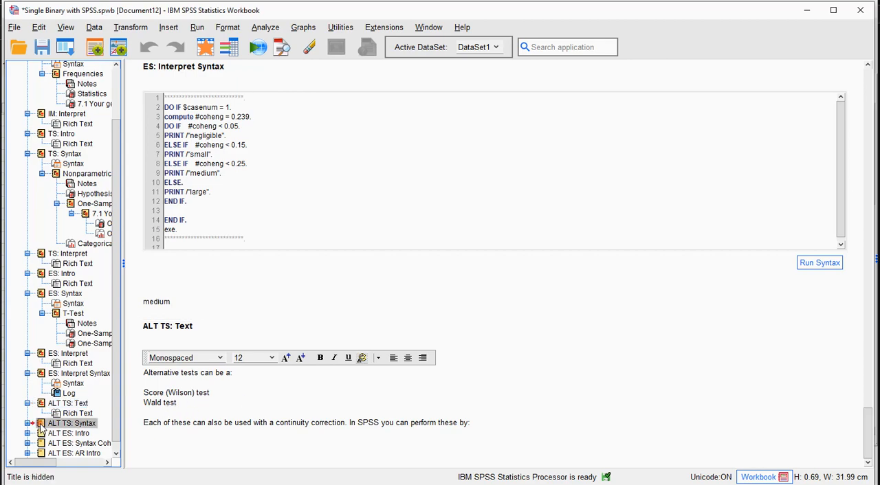
pyautogui.click(27, 424)
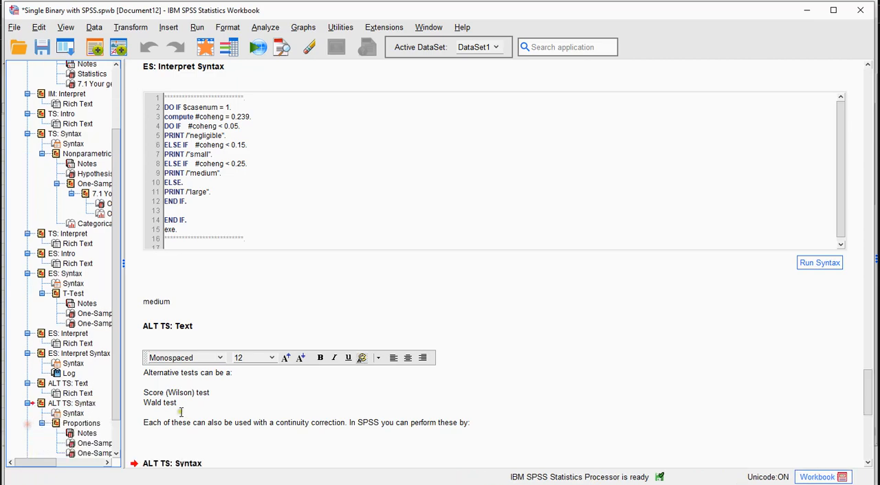
pyautogui.scroll(-2, 339, 376)
pyautogui.scroll(-2, 339, 376)
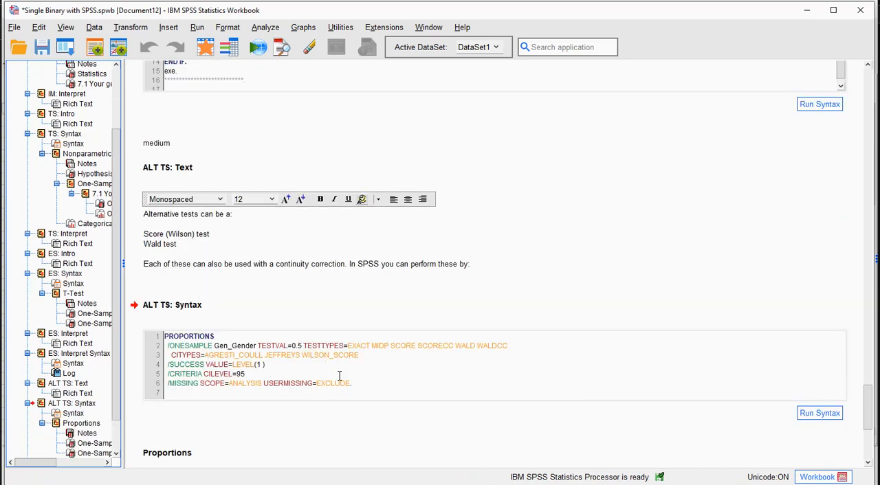
# Open One-Sample Proportions, reset its settings, and set 7.1 Your gender [Gen_Gender] as the test variable
pyautogui.click(266, 27)
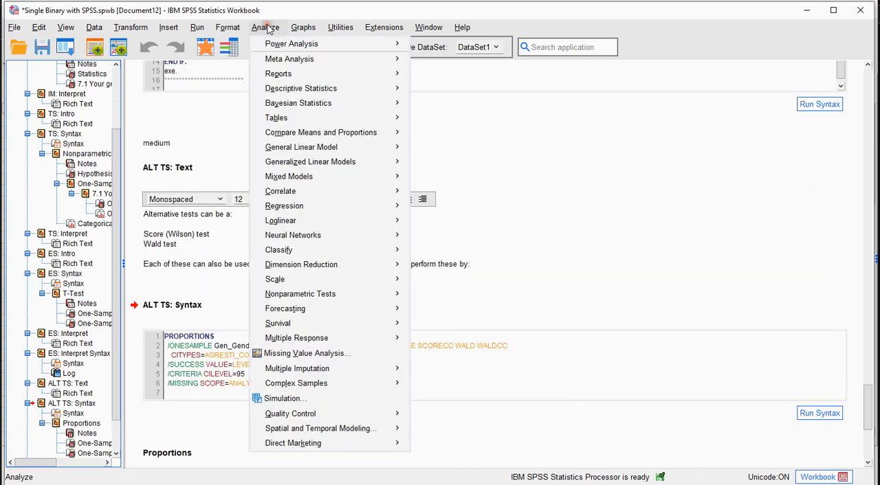
pyautogui.moveTo(302, 133)
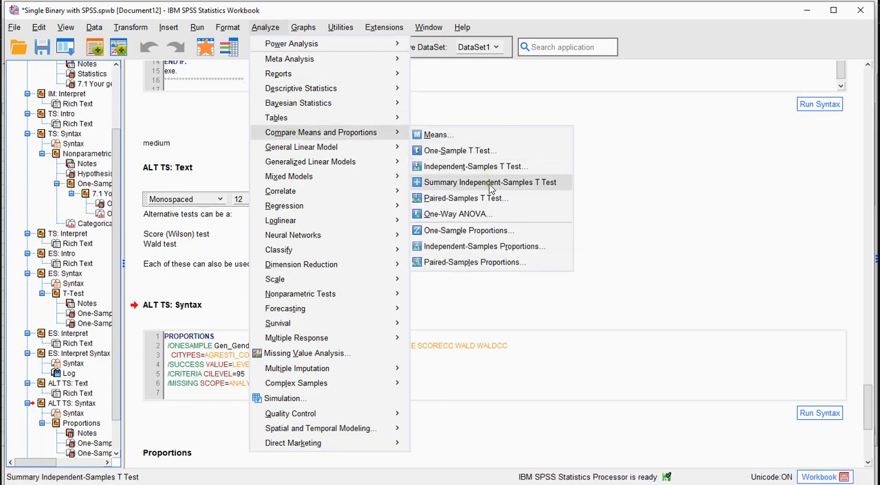
pyautogui.click(481, 231)
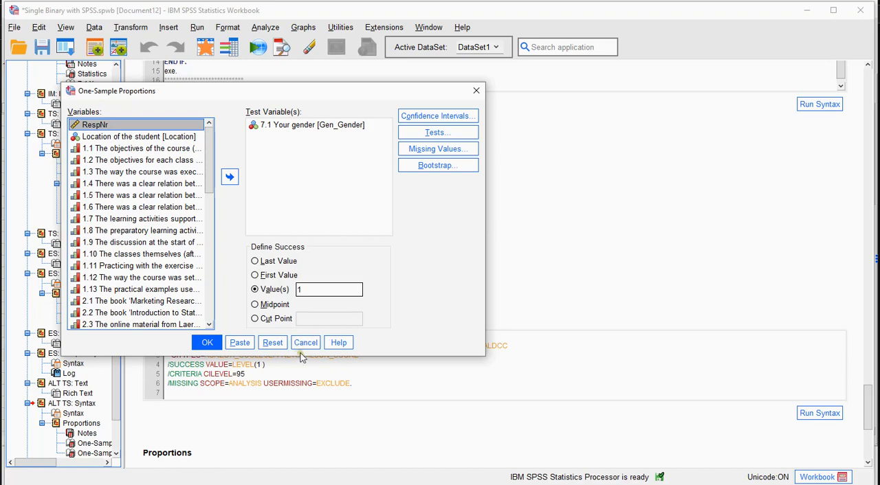
pyautogui.click(272, 343)
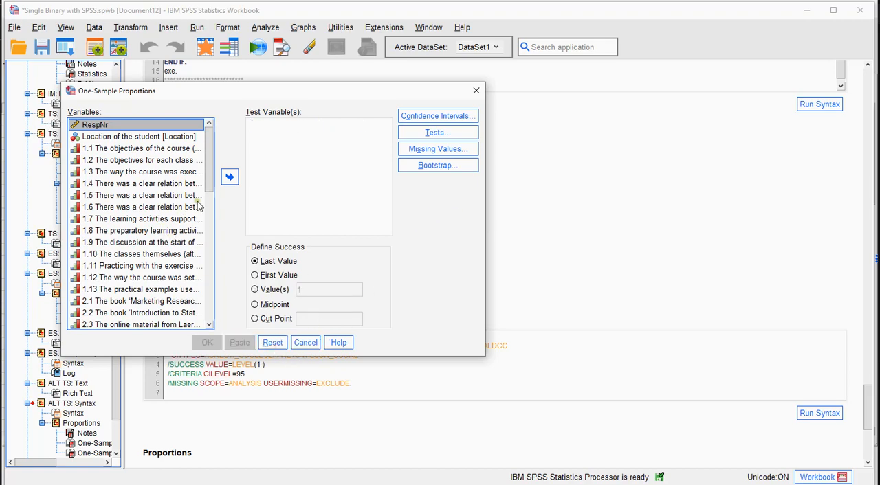
pyautogui.moveTo(210, 159); pyautogui.dragTo(207, 277)
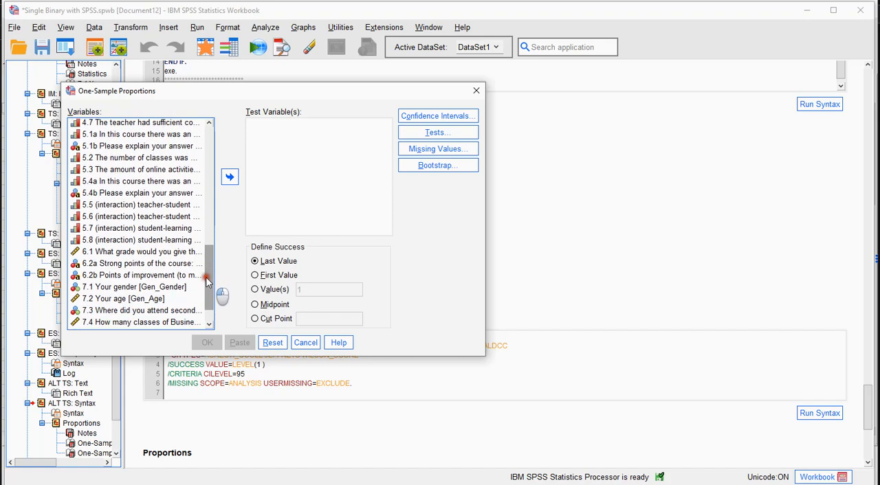
pyautogui.click(155, 287)
pyautogui.click(230, 176)
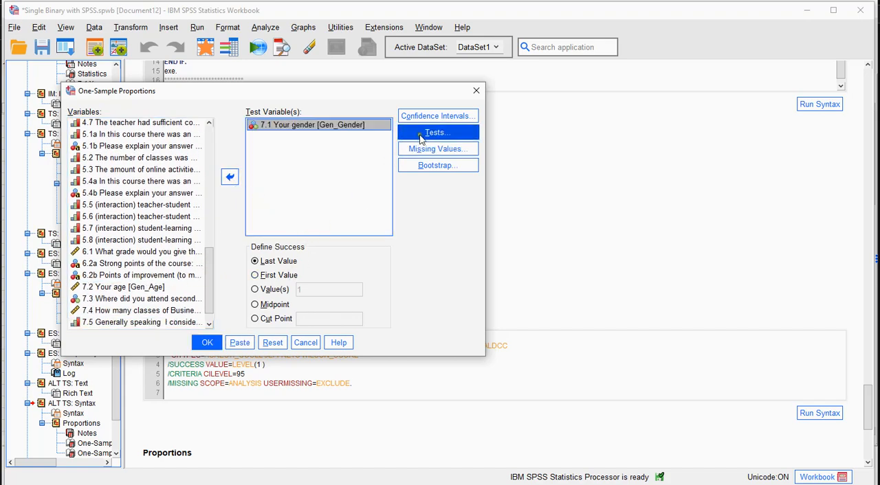
# Turn on Score (Continuity Corrected), Wald and Wald (Continuity Corrected), turn off Mid-p Adjusted Binomial, and cancel both dialogs without running
pyautogui.click(442, 134)
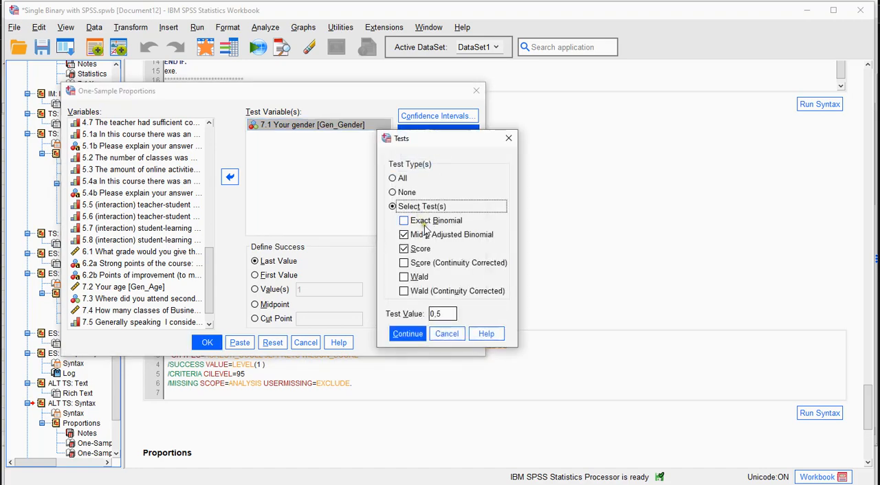
pyautogui.click(413, 264)
pyautogui.click(403, 278)
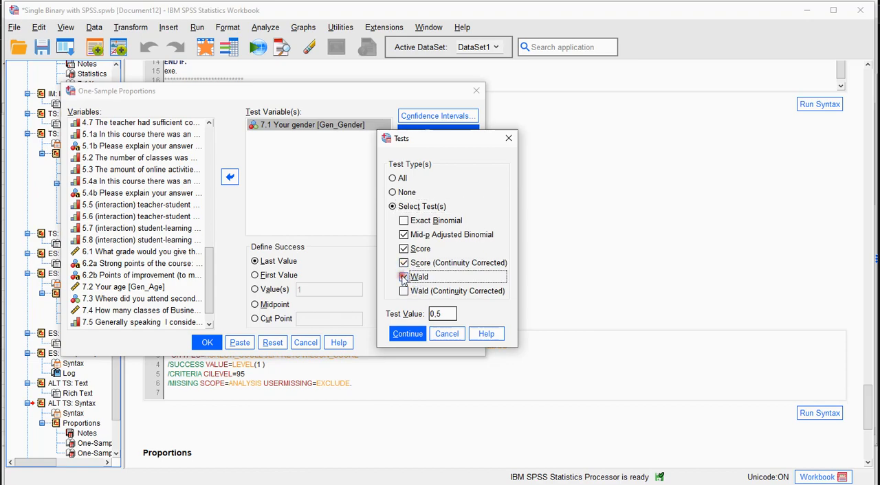
pyautogui.click(404, 291)
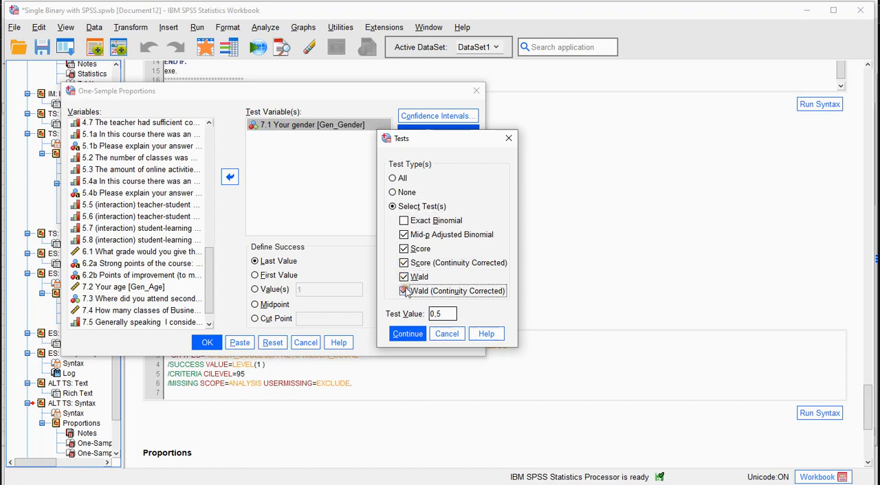
pyautogui.click(406, 235)
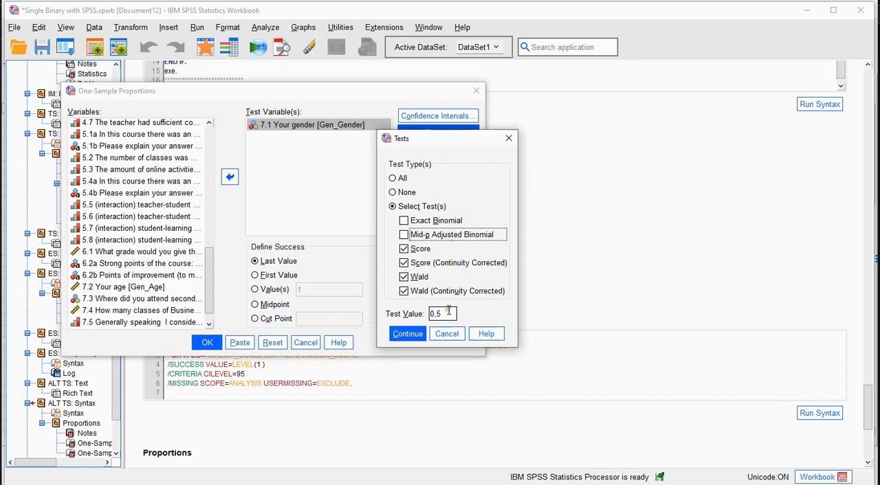
pyautogui.click(446, 334)
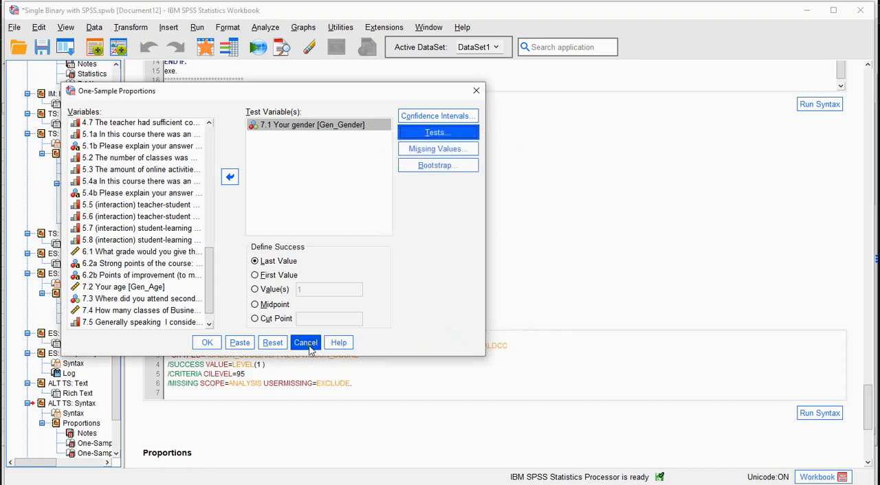
pyautogui.click(305, 342)
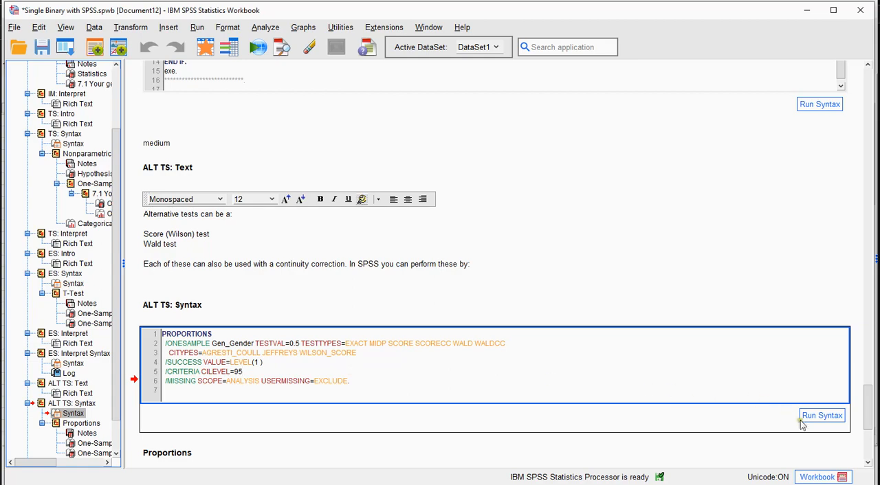
# Run the PROPORTIONS syntax for Gen_Gender with test value 0.5 in the ALT TS: Syntax section
pyautogui.click(822, 415)
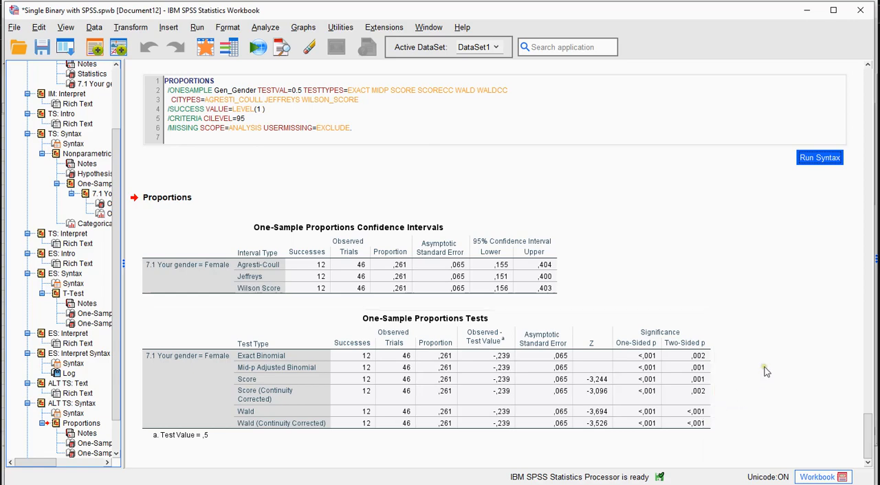
# Expand the ALT ES: Intro section and show its text on alternative effect sizes
pyautogui.scroll(-2, 123, 406)
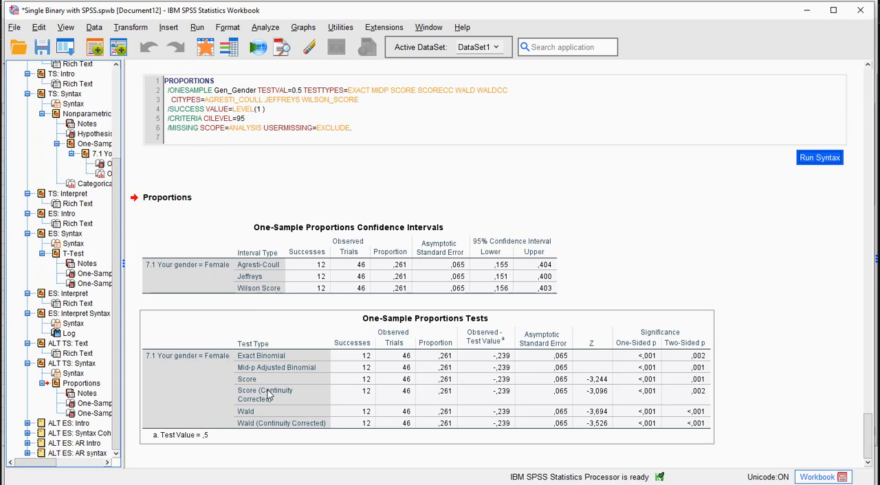
pyautogui.click(28, 424)
pyautogui.click(58, 434)
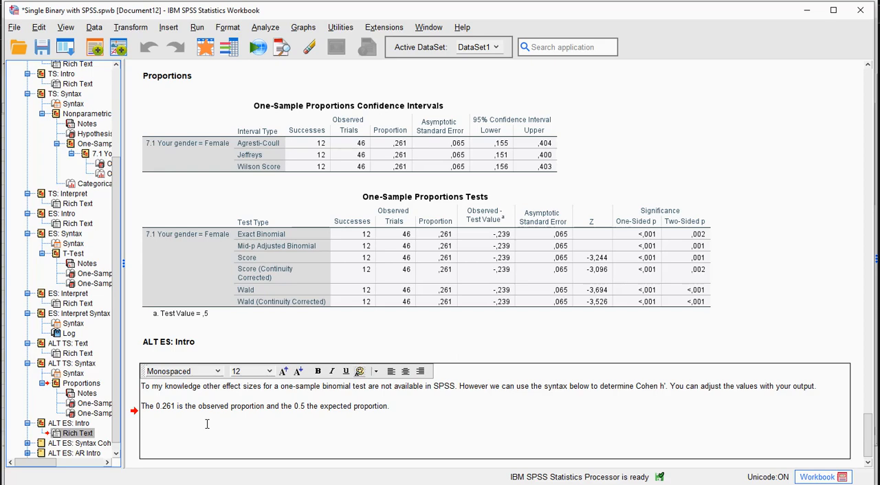
# Expand the ALT ES: Syntax Cohen h' section and run its syntax with observed proportion 0.261 and expected proportion 0.5
pyautogui.click(39, 446)
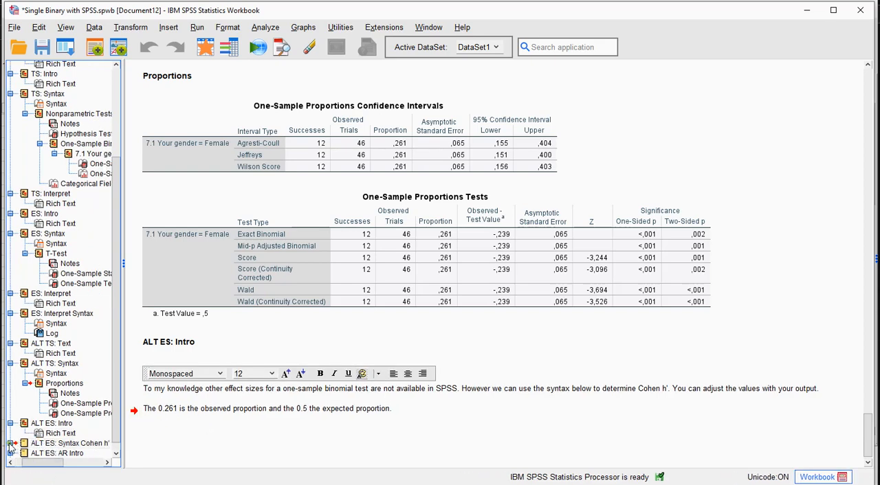
pyautogui.click(11, 443)
pyautogui.click(54, 445)
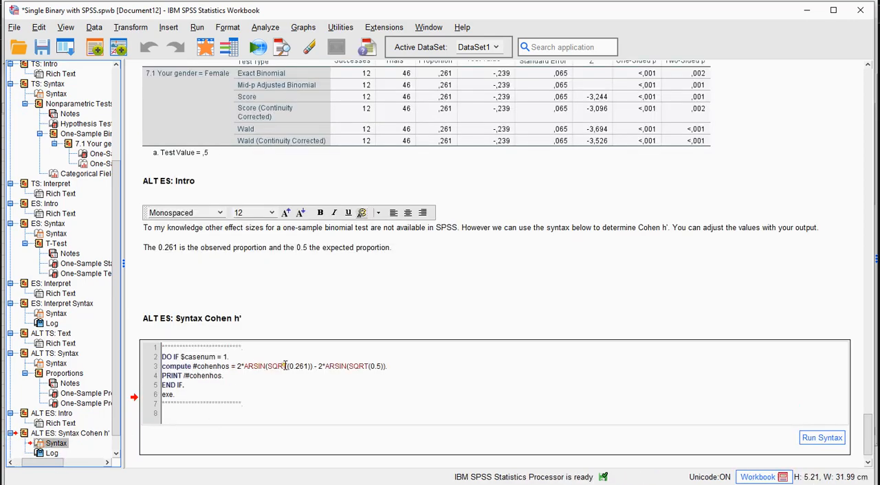
pyautogui.moveTo(289, 367); pyautogui.dragTo(307, 393)
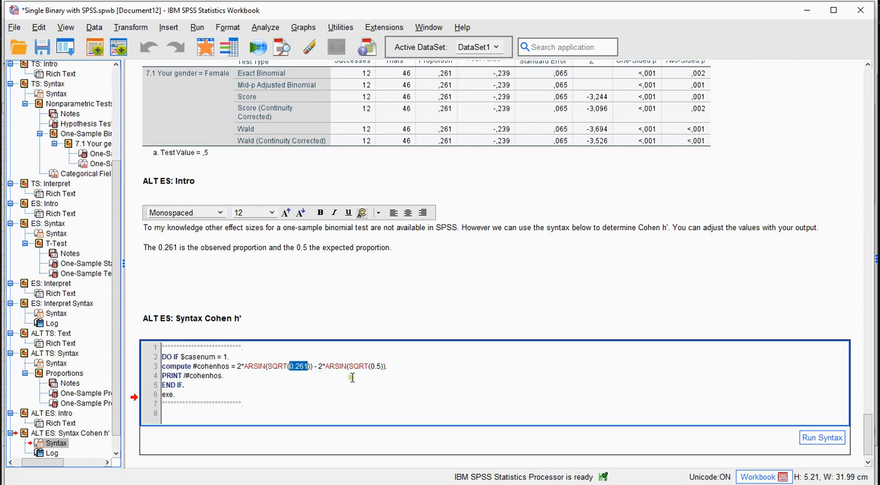
pyautogui.moveTo(370, 367); pyautogui.dragTo(380, 367)
pyautogui.click(815, 440)
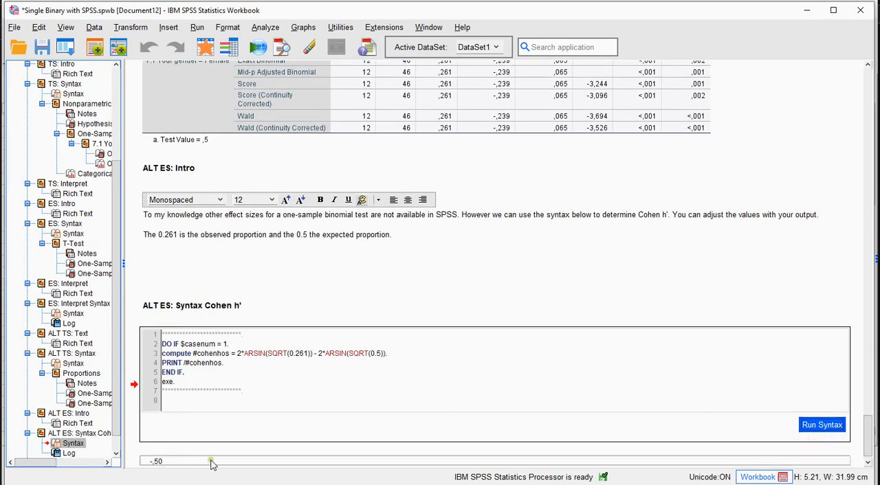
# Expand the ALT ES: AR Intro section and show its text on the Alternative Ratio
pyautogui.moveTo(116, 414); pyautogui.dragTo(114, 443)
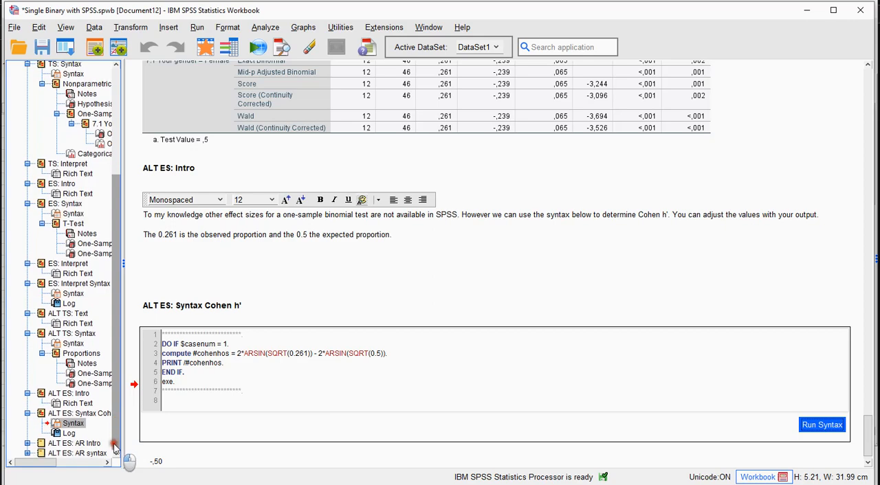
pyautogui.click(30, 444)
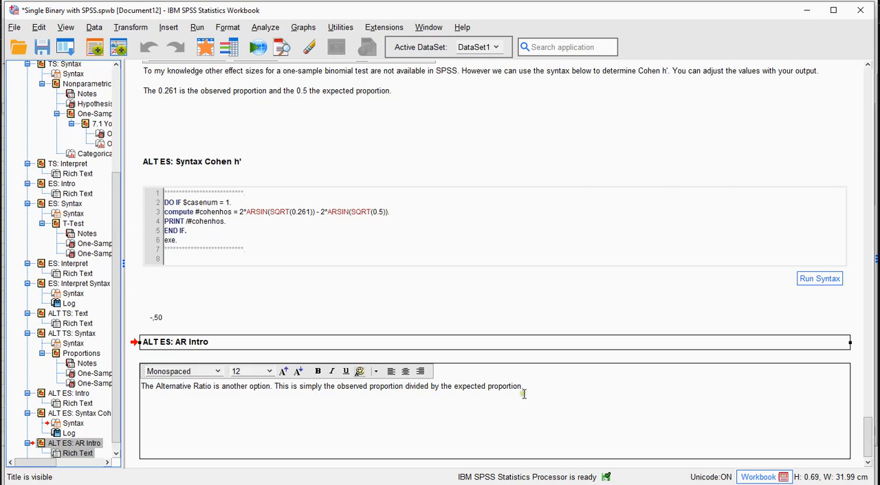
pyautogui.scroll(-1, 853, 415)
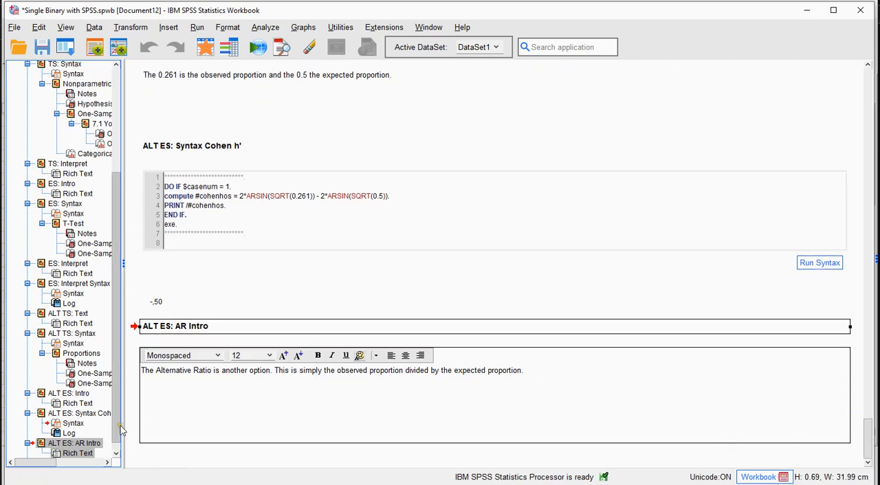
# Expand the ALT ES: AR syntax section and run its syntax to compute the Alternative Ratio as 0.261/0.5
pyautogui.click(116, 456)
pyautogui.click(28, 454)
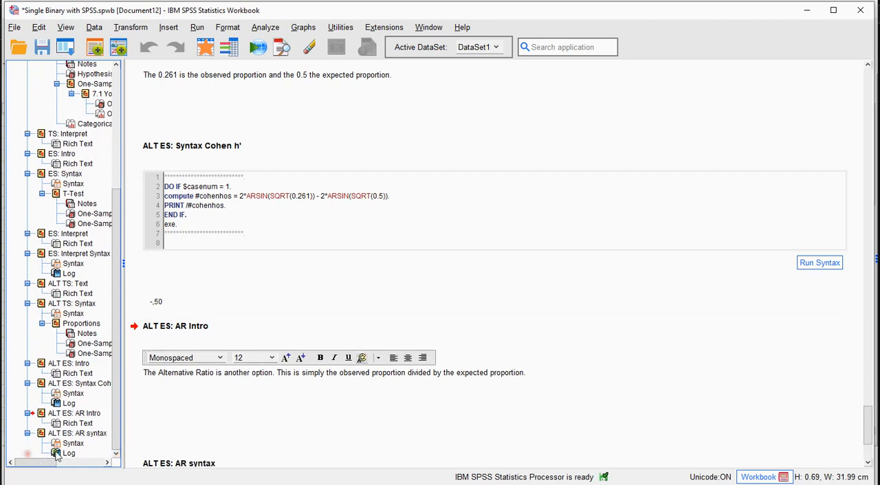
pyautogui.click(59, 445)
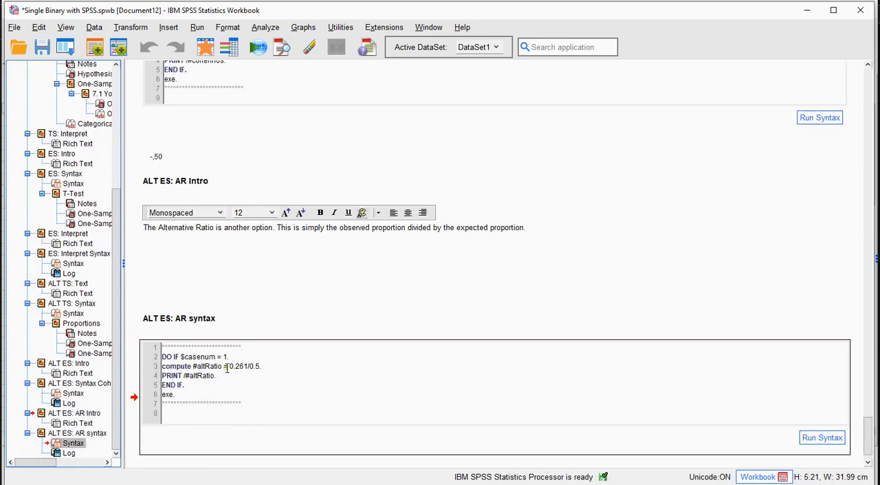
pyautogui.click(239, 382)
pyautogui.click(815, 439)
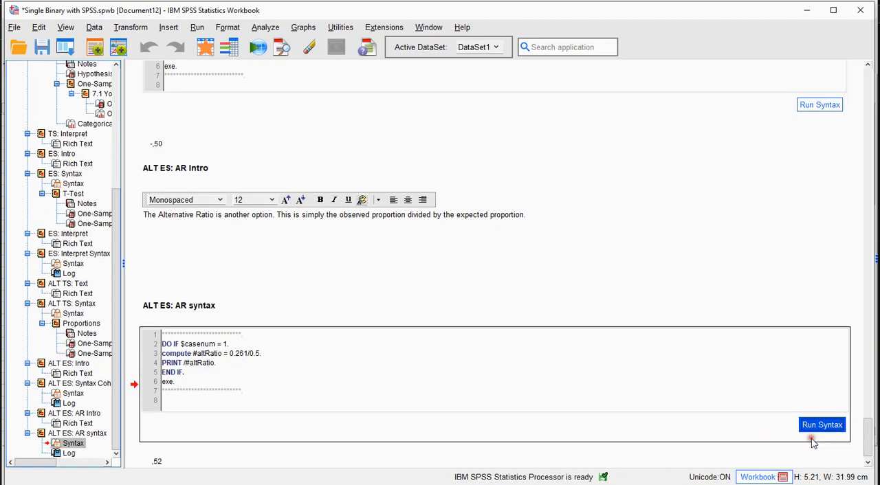